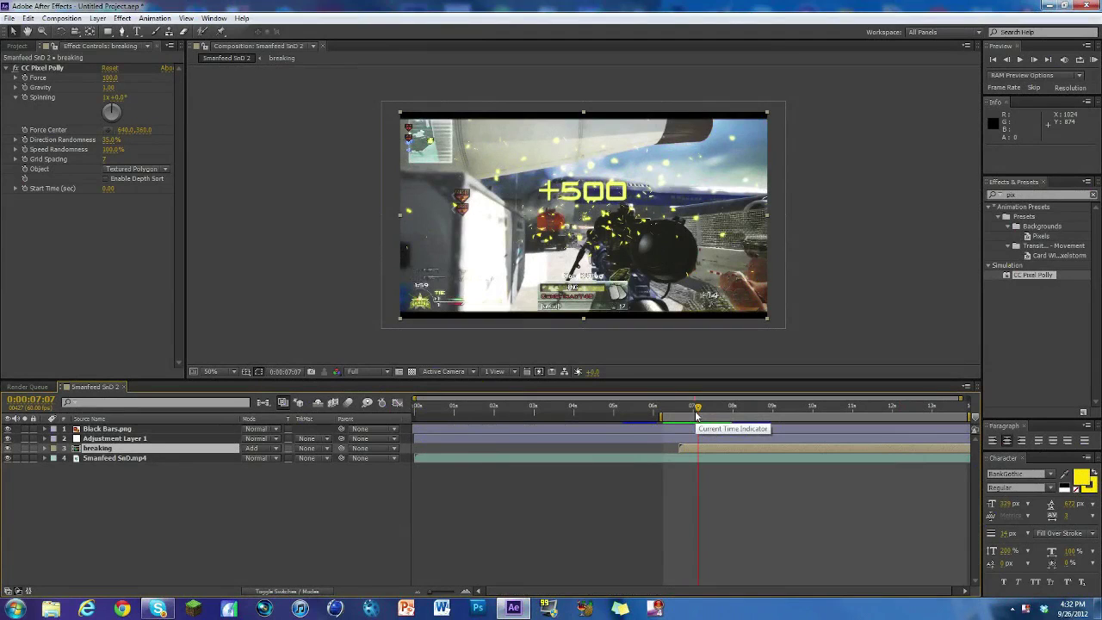
Step: Hide Adjustment Layer 1 and scrub through the shatter frames to compare
{"action": "left_click_drag", "start_coordinate": [689, 410], "coordinate": [682, 411]}
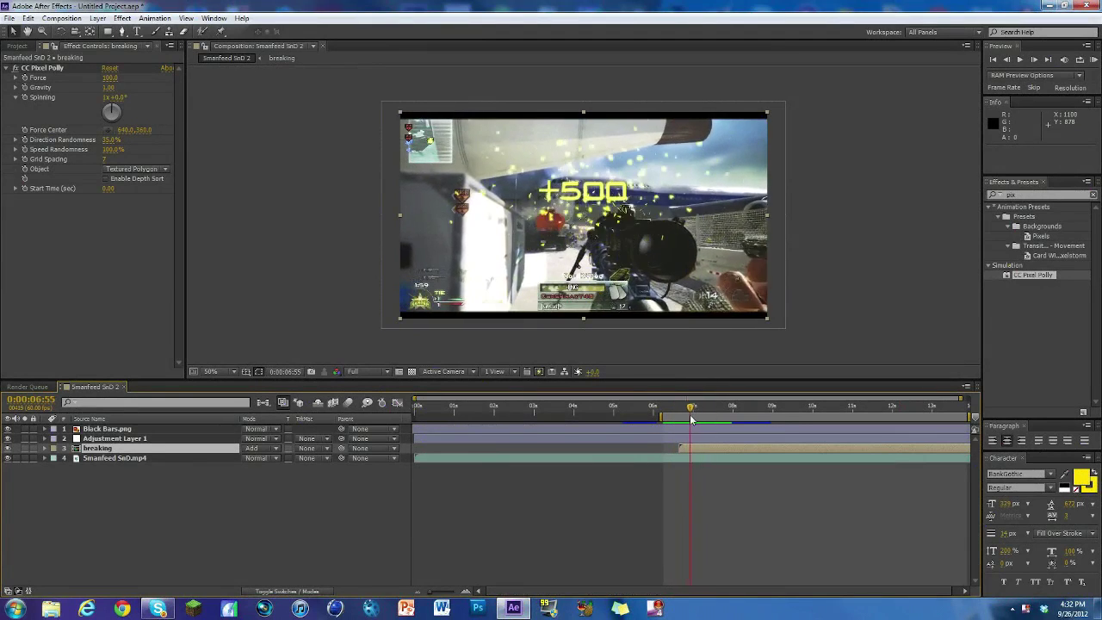
{"action": "mouse_move", "coordinate": [685, 421]}
{"action": "left_mouse_down"}
{"action": "mouse_move", "coordinate": [720, 433]}
{"action": "mouse_move", "coordinate": [667, 428]}
{"action": "mouse_move", "coordinate": [703, 428]}
{"action": "mouse_move", "coordinate": [682, 428]}
{"action": "mouse_move", "coordinate": [700, 416]}
{"action": "left_mouse_up"}
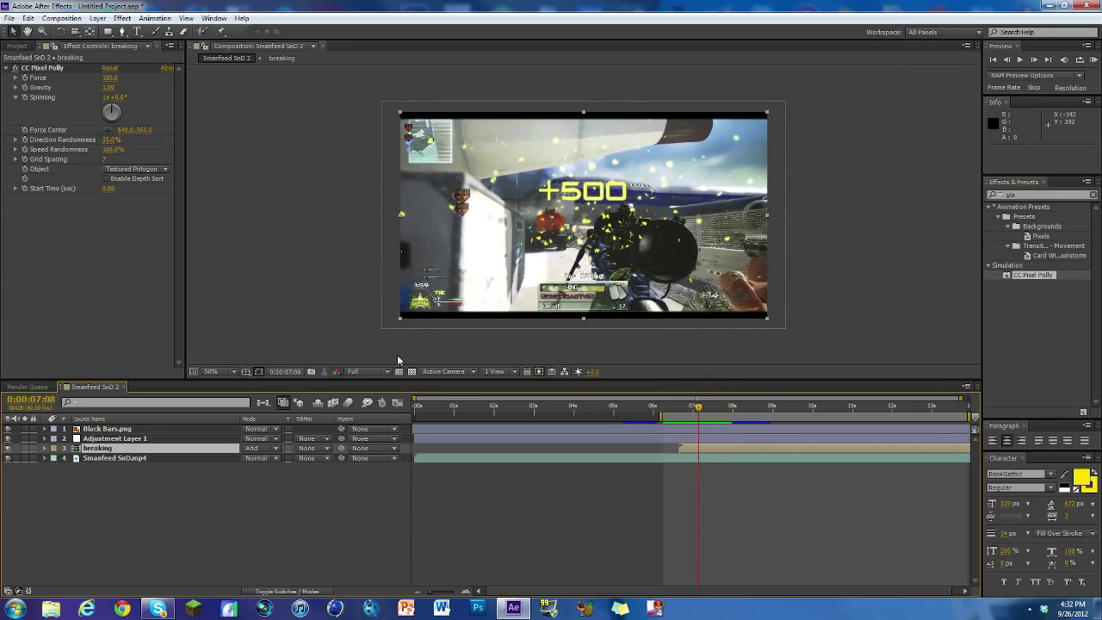
{"action": "left_click", "coordinate": [7, 441]}
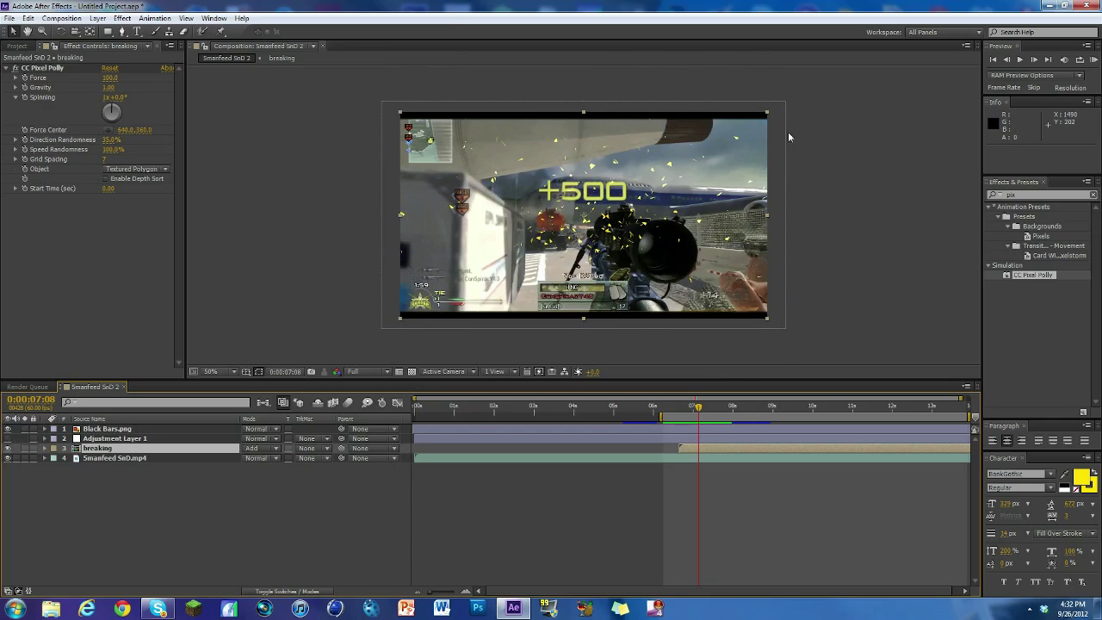
{"action": "left_click_drag", "start_coordinate": [696, 415], "coordinate": [687, 415]}
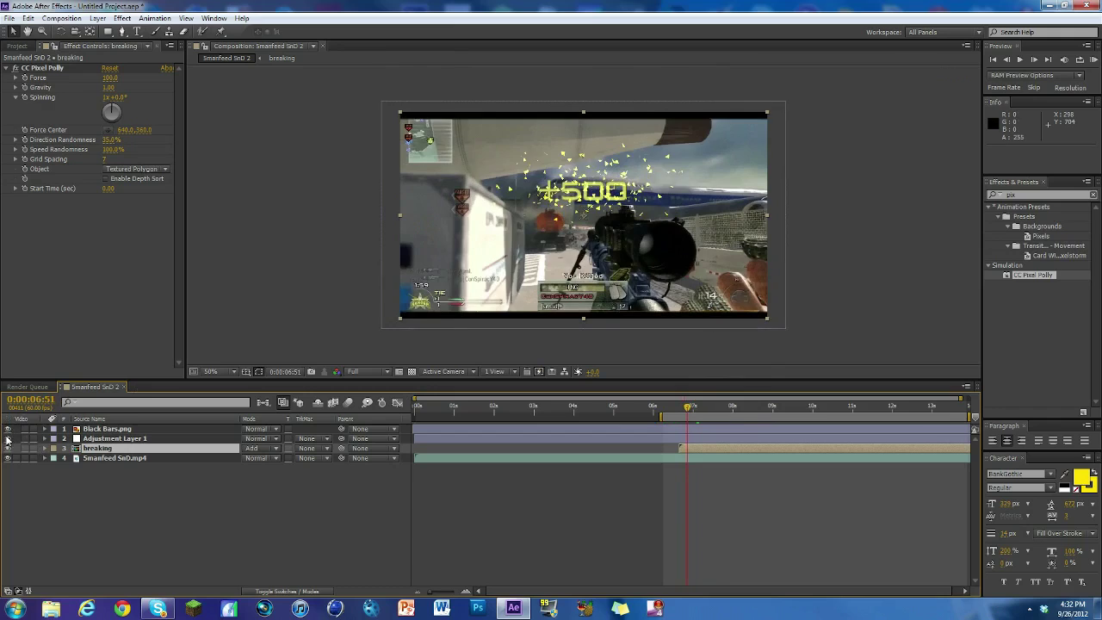
{"action": "mouse_move", "coordinate": [690, 407]}
{"action": "left_mouse_down"}
{"action": "mouse_move", "coordinate": [709, 407]}
{"action": "mouse_move", "coordinate": [686, 406]}
{"action": "left_mouse_up"}
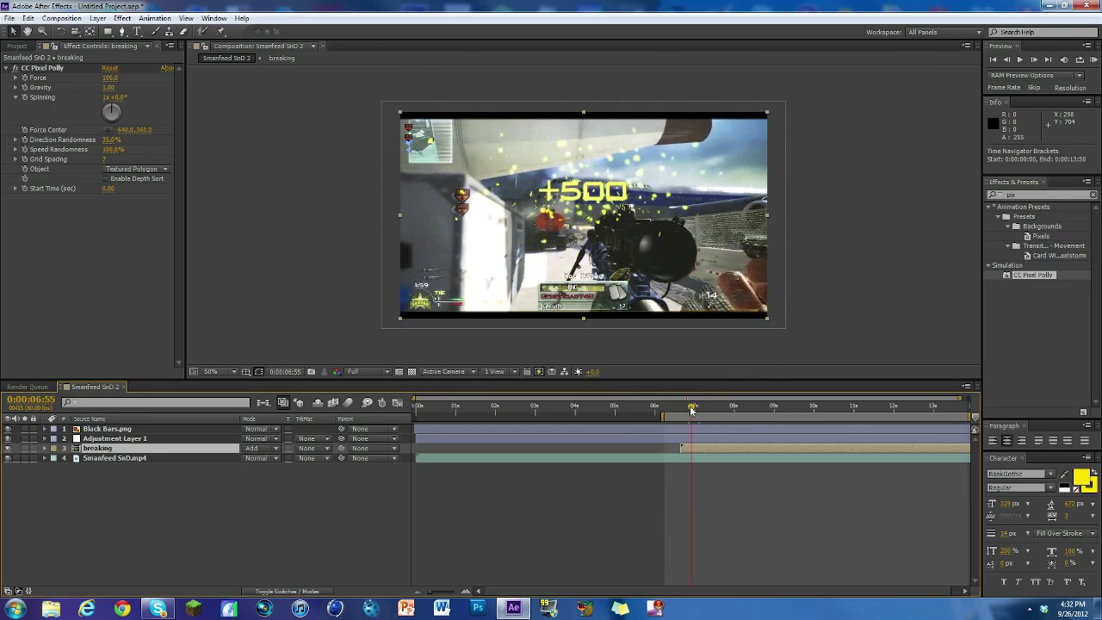
Step: Delete the Black Bars, Adjustment Layer 1 and breaking layers
{"action": "left_click", "coordinate": [114, 438]}
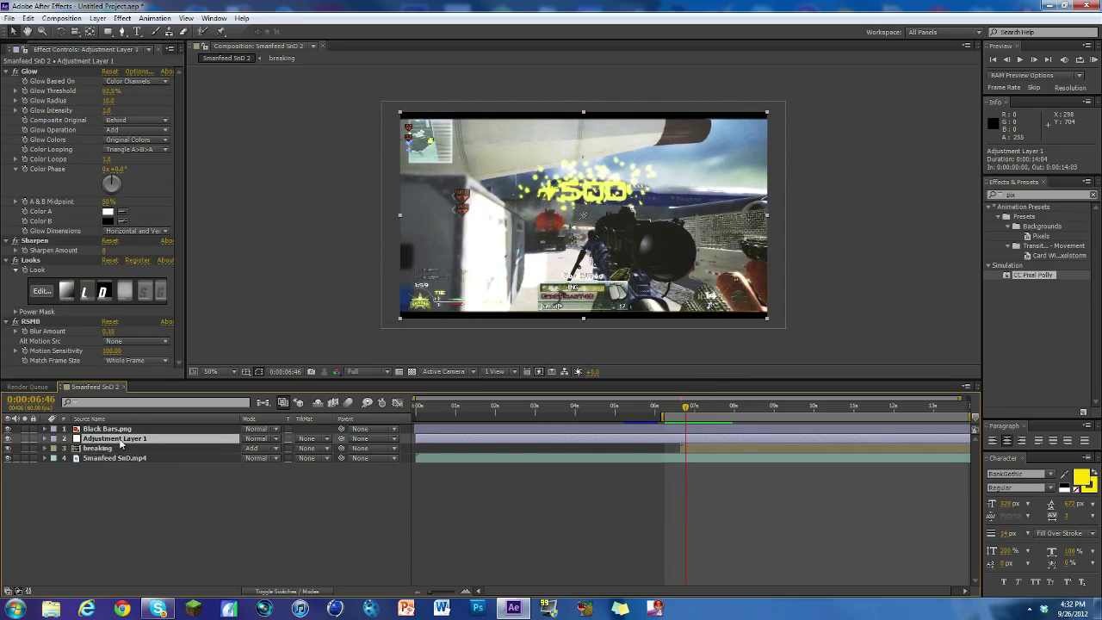
{"action": "key", "text": "Delete"}
{"action": "left_click", "coordinate": [118, 430]}
{"action": "key", "text": "Delete"}
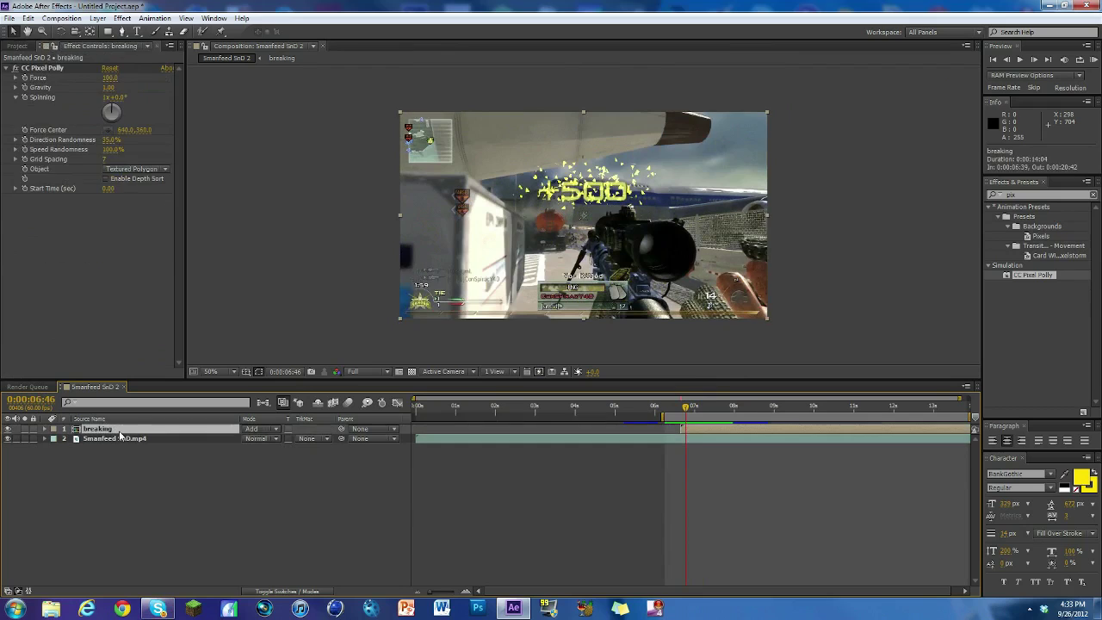
{"action": "key", "text": "Delete"}
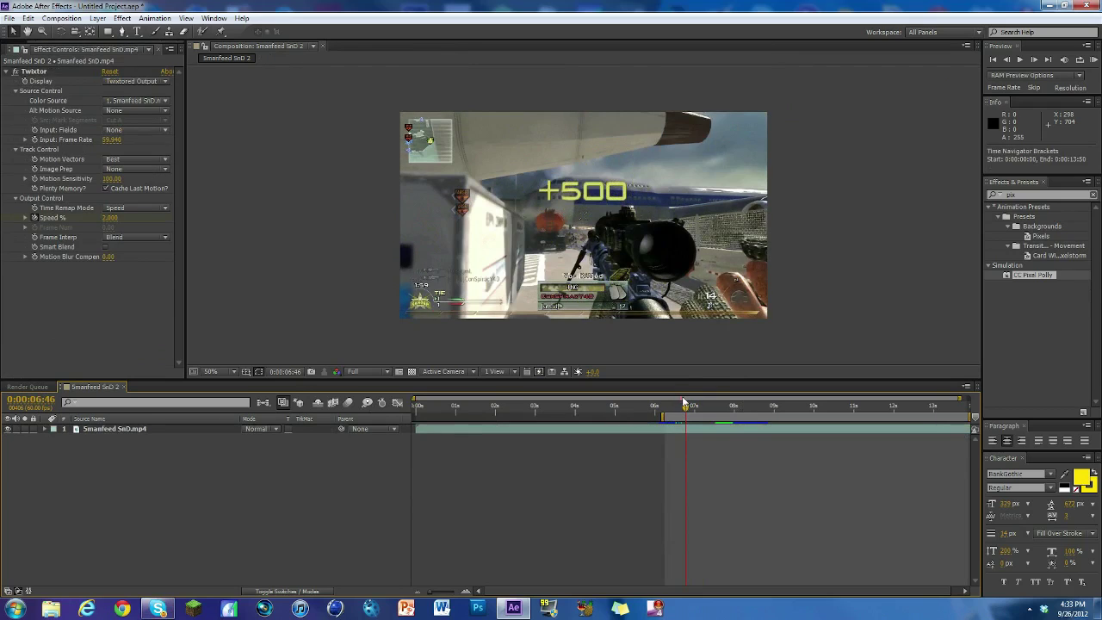
Step: Put the playhead on the hitmarker frame
{"action": "left_click_drag", "start_coordinate": [686, 406], "coordinate": [683, 418]}
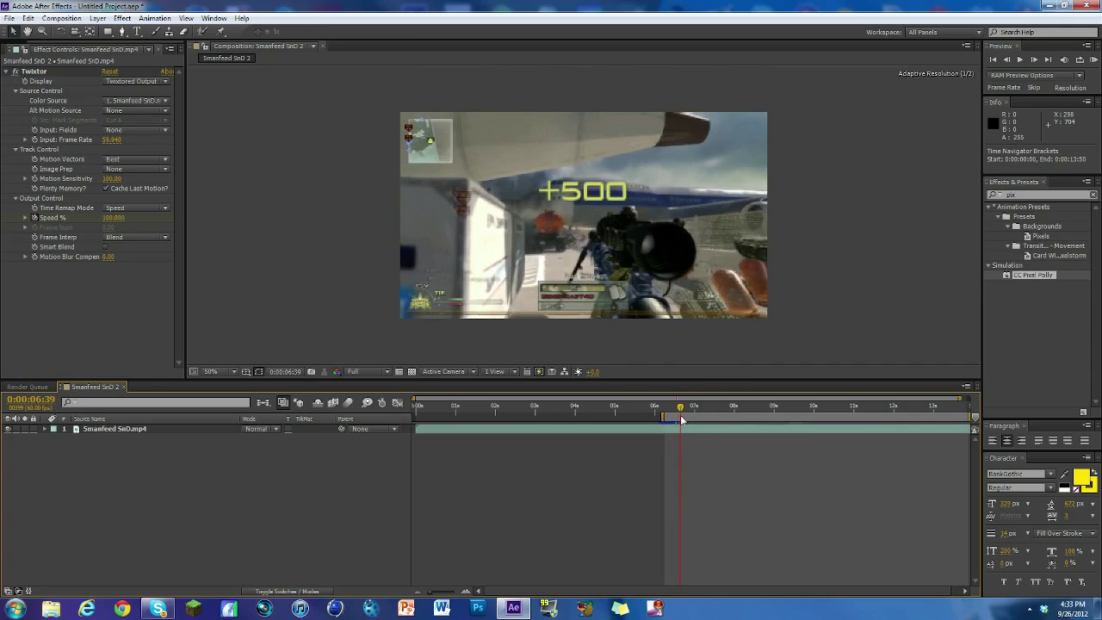
{"action": "left_click", "coordinate": [1007, 60]}
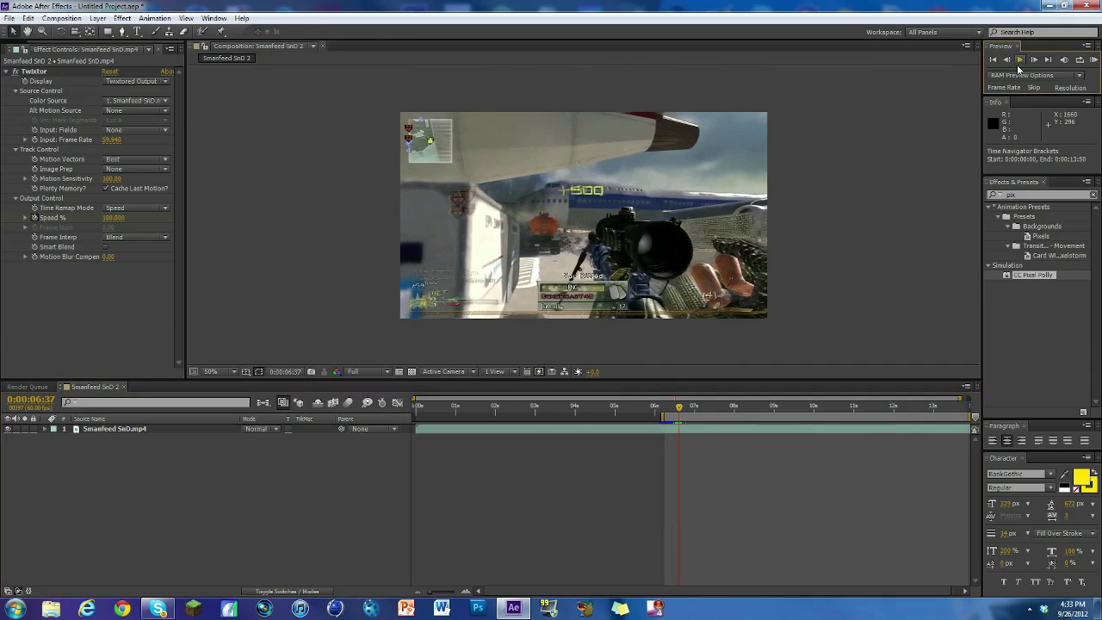
{"action": "left_click", "coordinate": [1035, 60]}
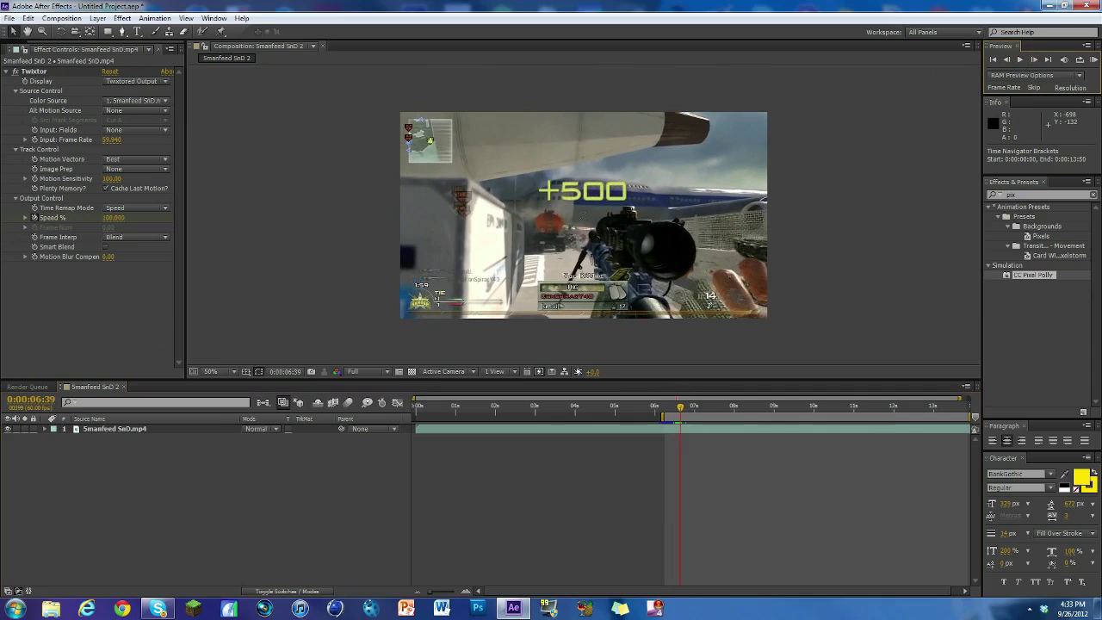
Step: Delete the breaking composition from the Project panel
{"action": "left_click", "coordinate": [8, 50]}
{"action": "left_click", "coordinate": [36, 174]}
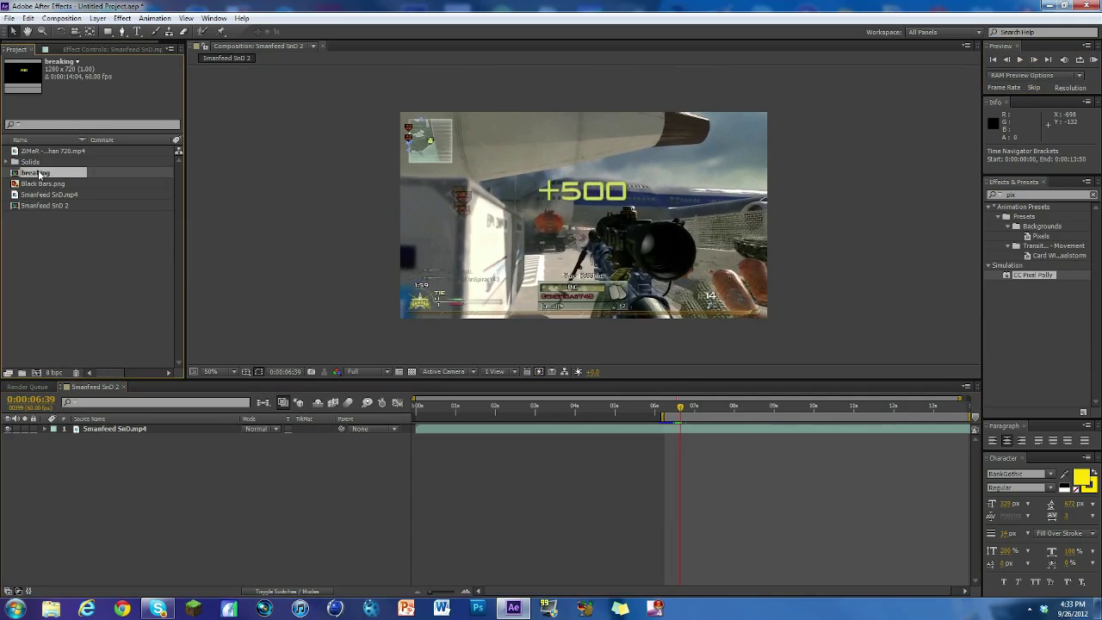
{"action": "key", "text": "Delete"}
{"action": "left_click", "coordinate": [594, 321]}
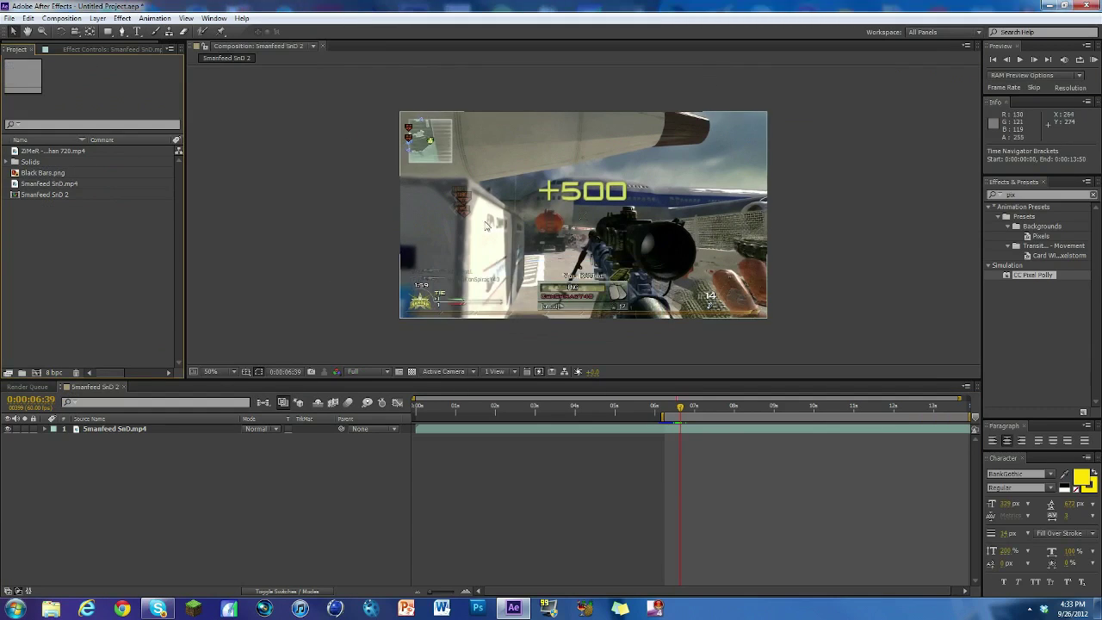
Step: Create a new 1280x720 Comp 1 containing a full-frame black solid
{"action": "left_click", "coordinate": [62, 18]}
{"action": "left_click", "coordinate": [78, 46]}
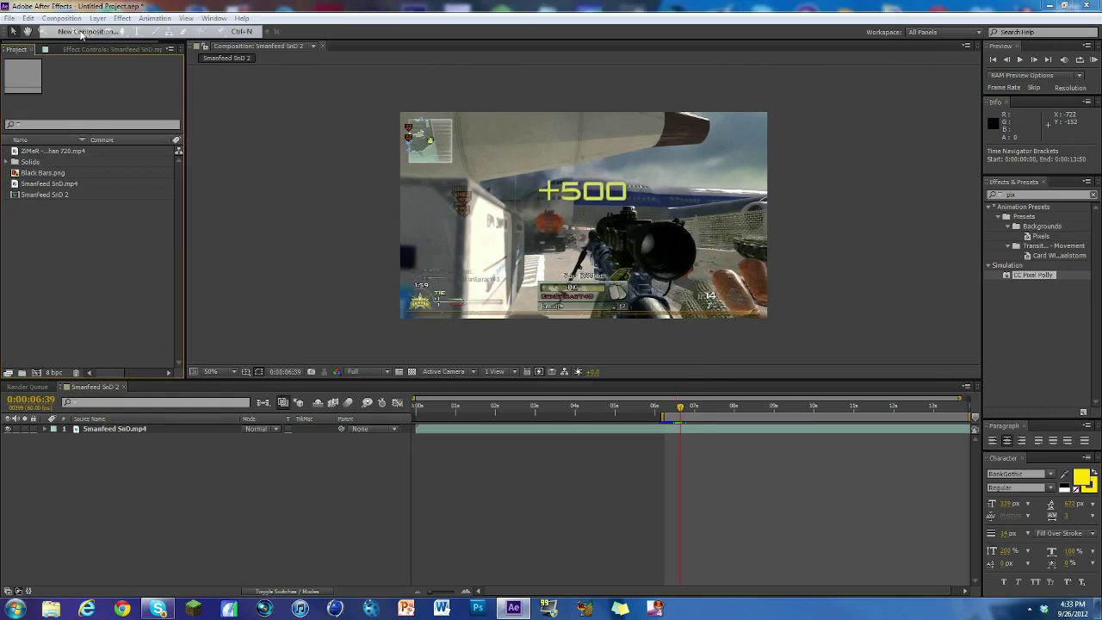
{"action": "left_click", "coordinate": [605, 419]}
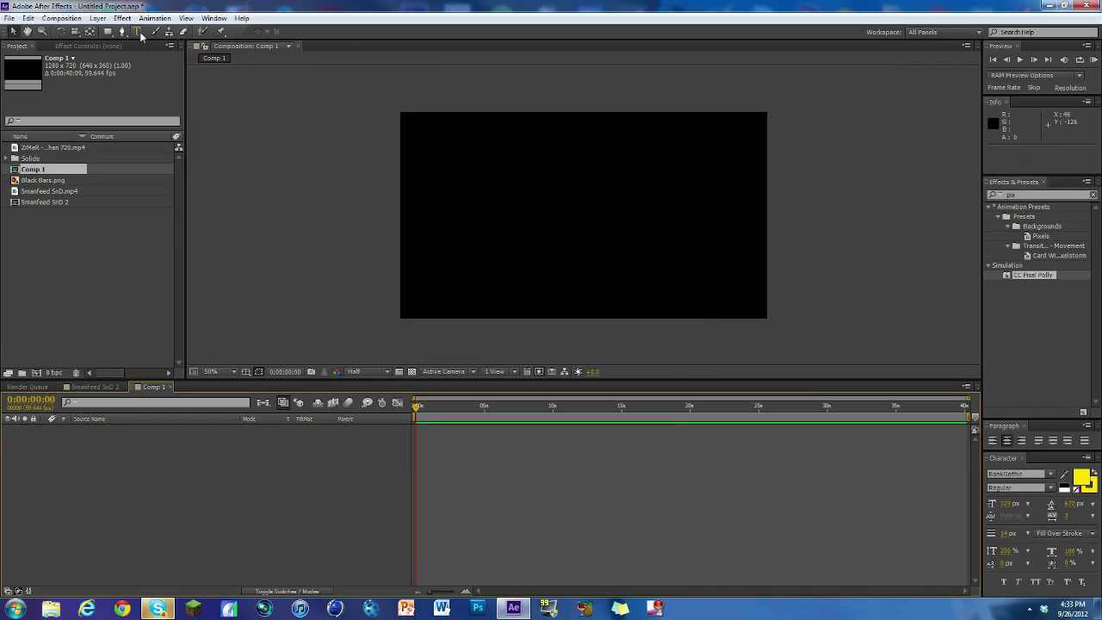
{"action": "right_click", "coordinate": [137, 483]}
{"action": "mouse_move", "coordinate": [163, 349]}
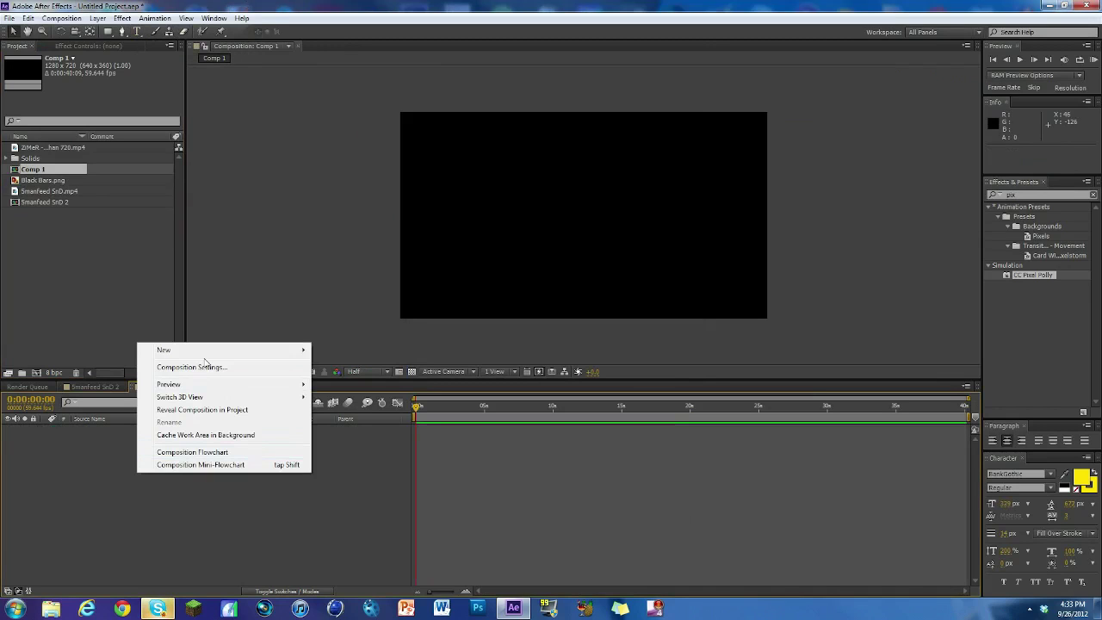
{"action": "left_click", "coordinate": [337, 380]}
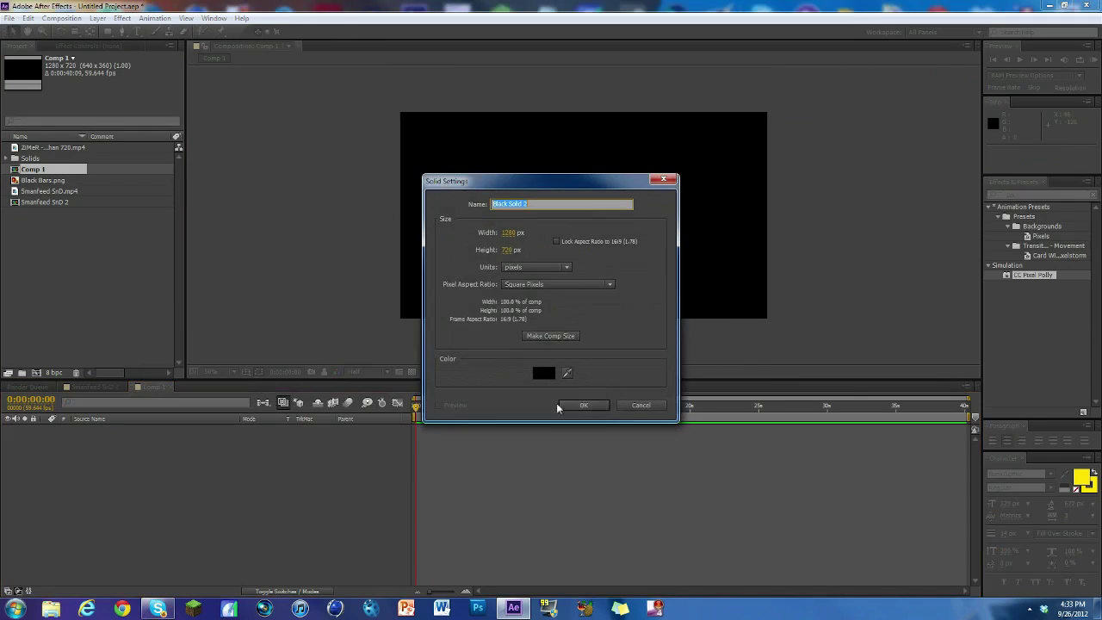
{"action": "left_click", "coordinate": [585, 404]}
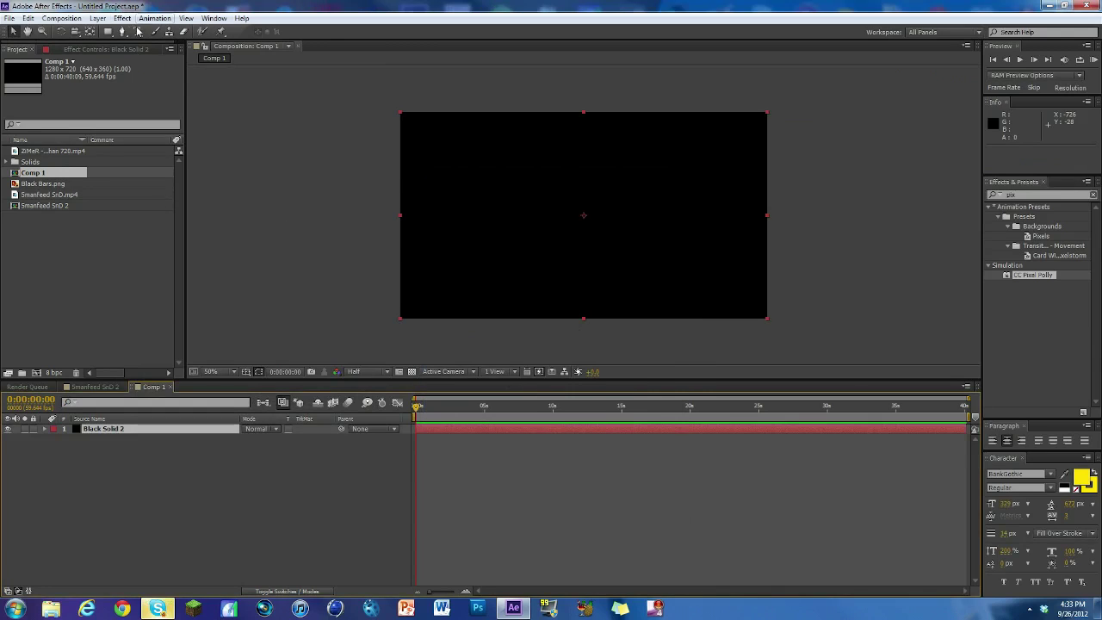
Step: Add a yellow '+500' text layer in Comp 1
{"action": "key", "text": "ctrl+t"}
{"action": "left_click", "coordinate": [521, 207]}
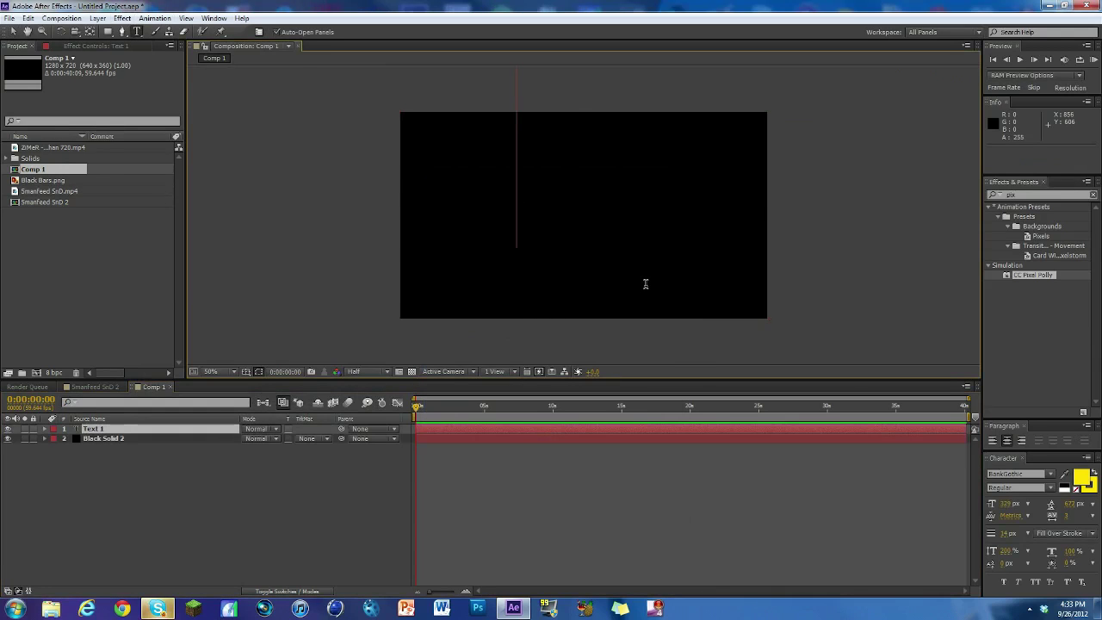
{"action": "type", "text": "+"}
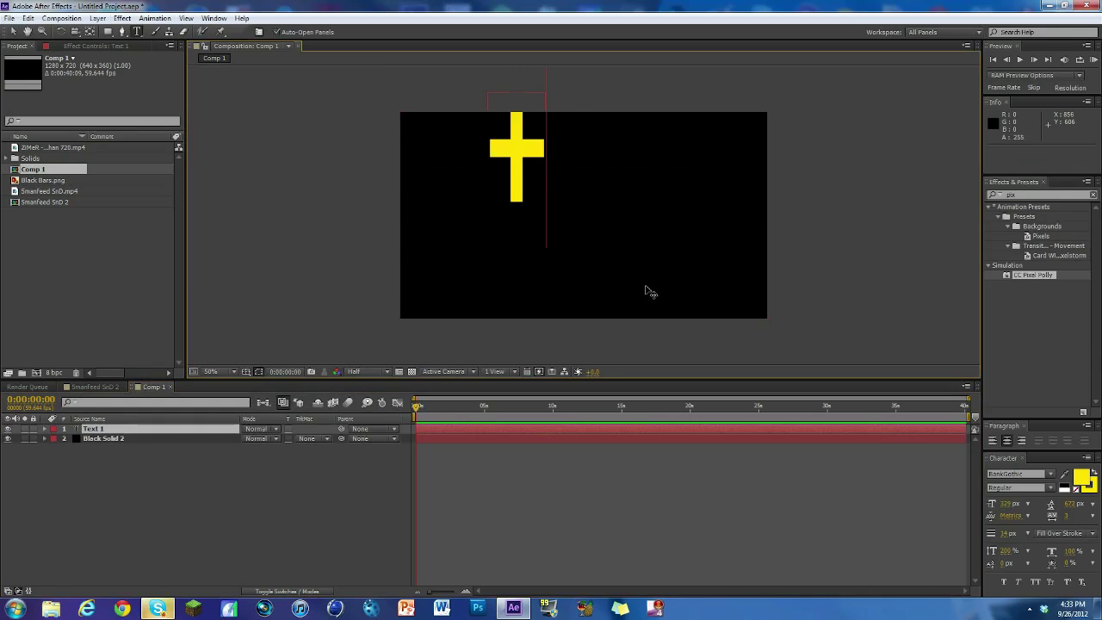
{"action": "type", "text": "500"}
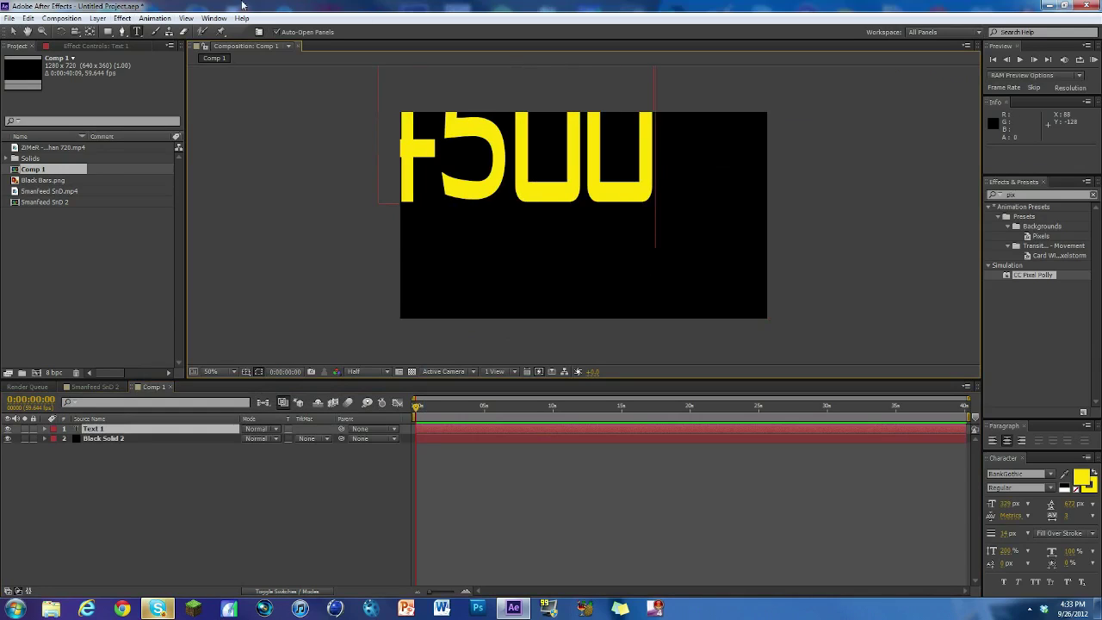
{"action": "left_click", "coordinate": [13, 31]}
Step: Move the +500 text slightly above centre and scale it down, flattened
{"action": "left_click_drag", "start_coordinate": [551, 173], "coordinate": [618, 225]}
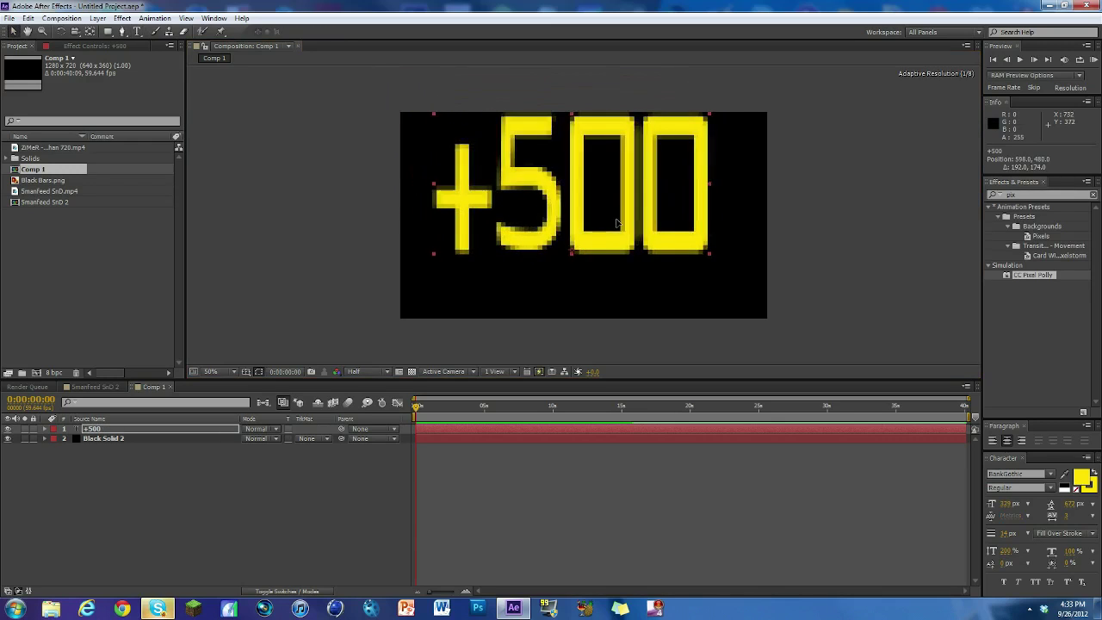
{"action": "mouse_move", "coordinate": [718, 116]}
{"action": "left_mouse_down"}
{"action": "mouse_move", "coordinate": [721, 254]}
{"action": "mouse_move", "coordinate": [603, 244]}
{"action": "mouse_move", "coordinate": [628, 197]}
{"action": "mouse_move", "coordinate": [605, 188]}
{"action": "left_mouse_up"}
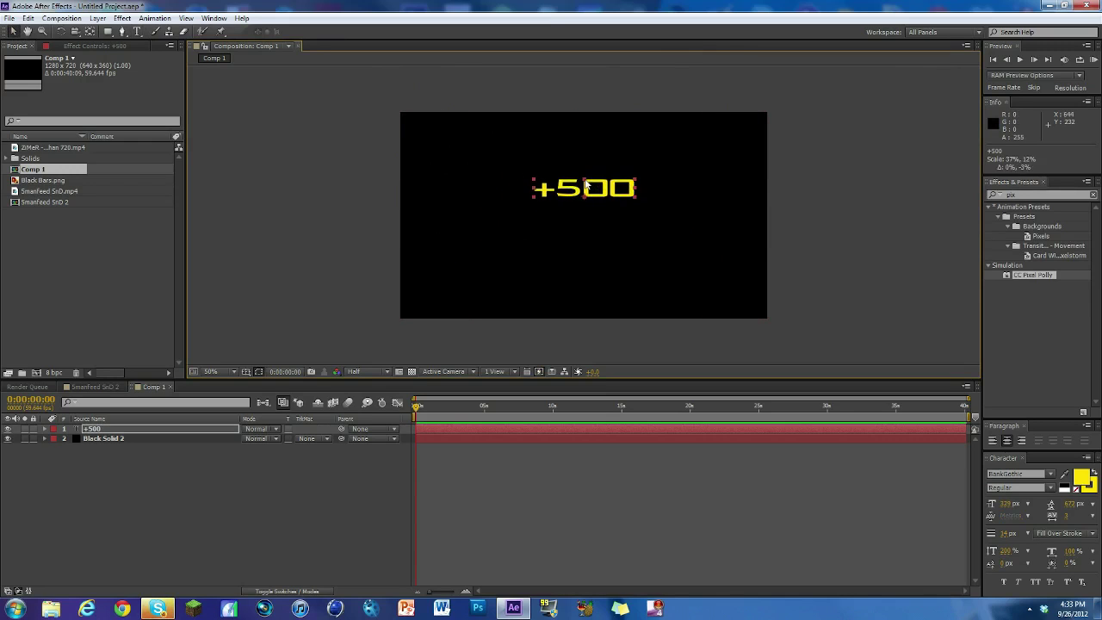
{"action": "left_click_drag", "start_coordinate": [637, 190], "coordinate": [631, 194]}
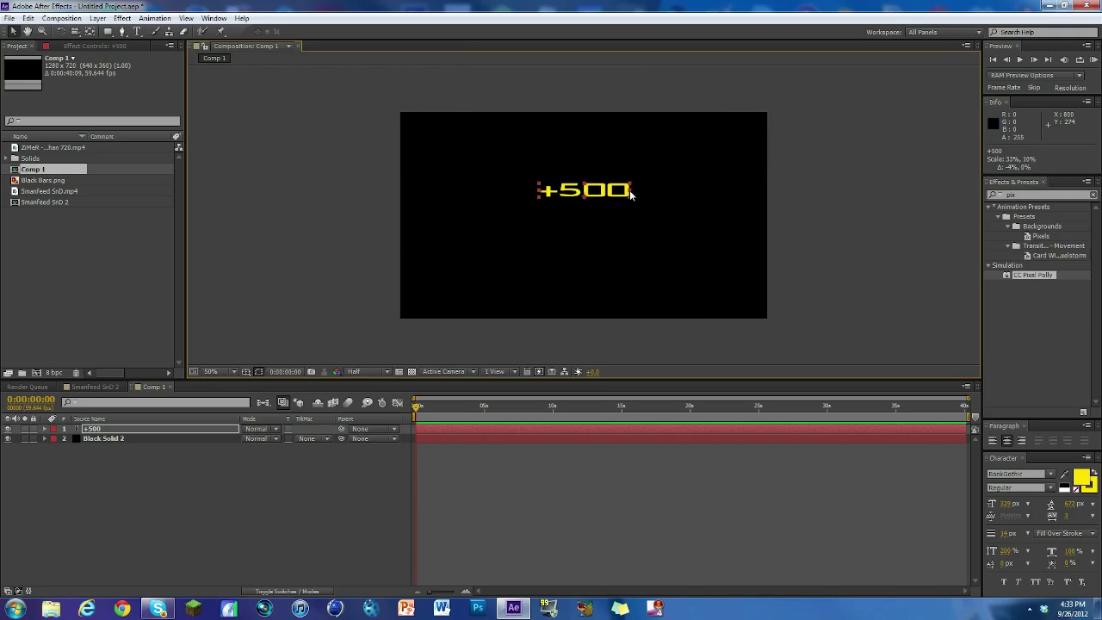
{"action": "left_click", "coordinate": [41, 415]}
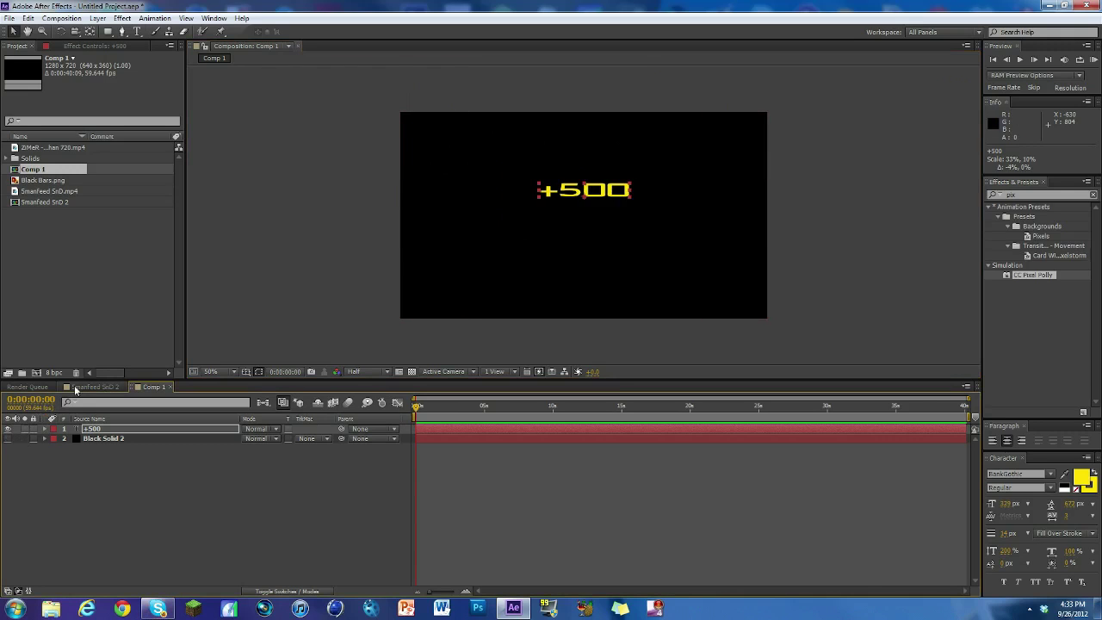
Step: Nest Comp 1 as a layer above the footage in Smanfeed SnD 2
{"action": "left_click", "coordinate": [76, 389]}
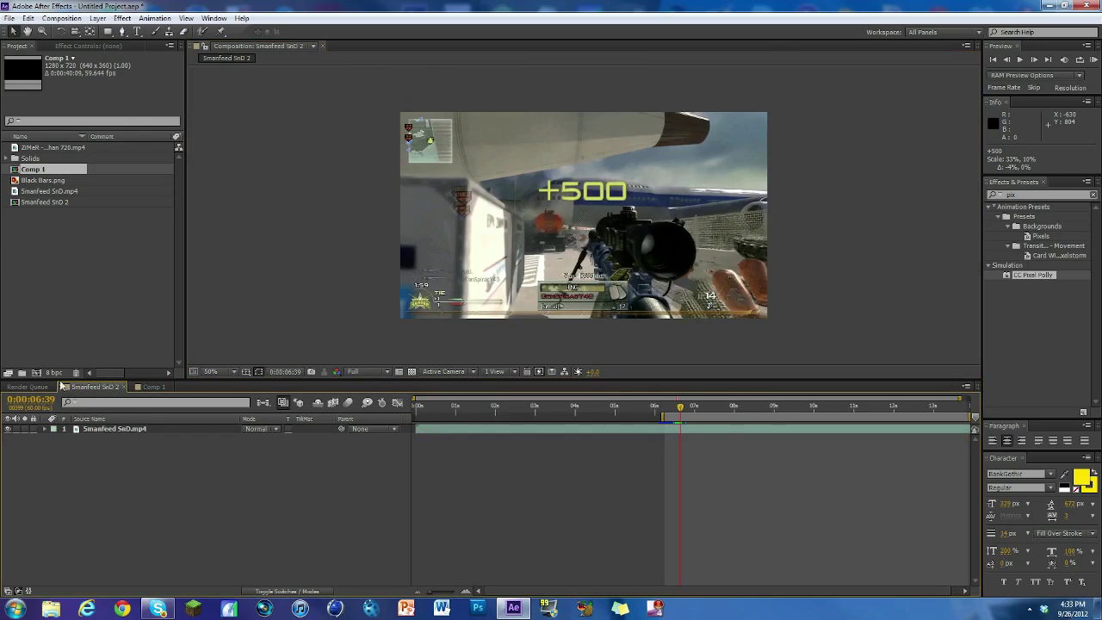
{"action": "left_click", "coordinate": [51, 216]}
{"action": "left_click_drag", "start_coordinate": [34, 172], "coordinate": [701, 428]}
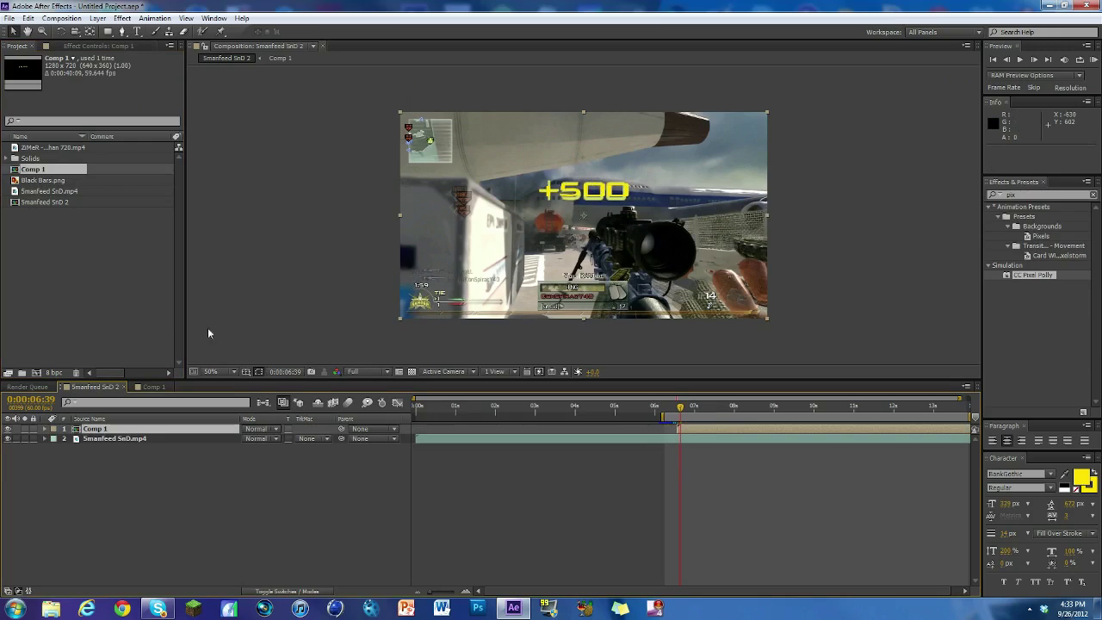
Step: Make the +500 text slightly taller in Comp 1, ending back in Smanfeed SnD 2
{"action": "left_click", "coordinate": [152, 386]}
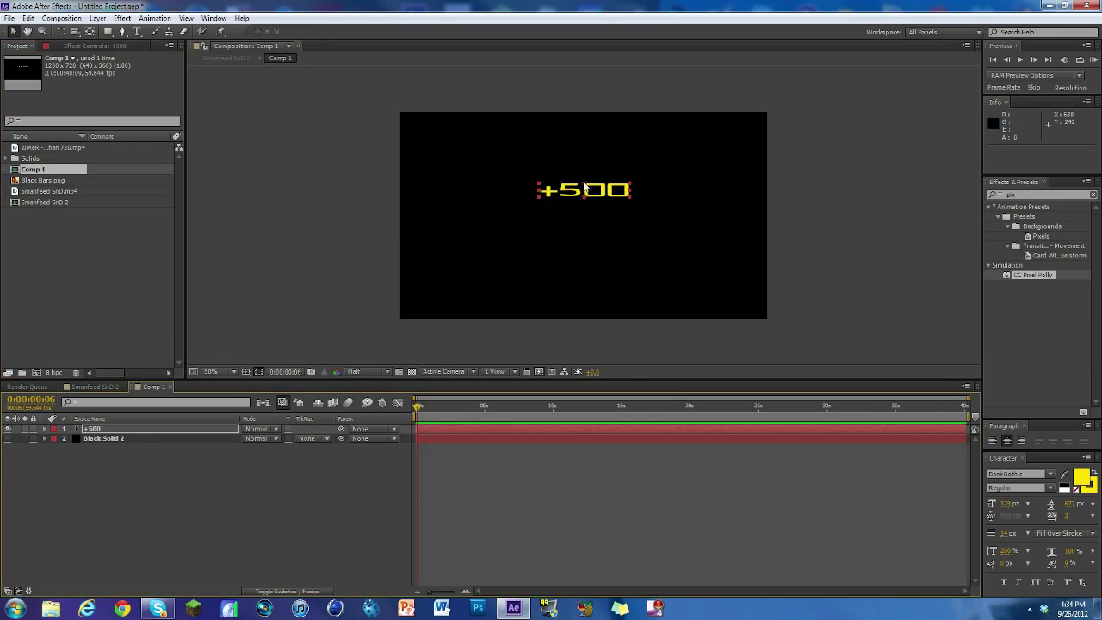
{"action": "left_click_drag", "start_coordinate": [584, 187], "coordinate": [583, 184]}
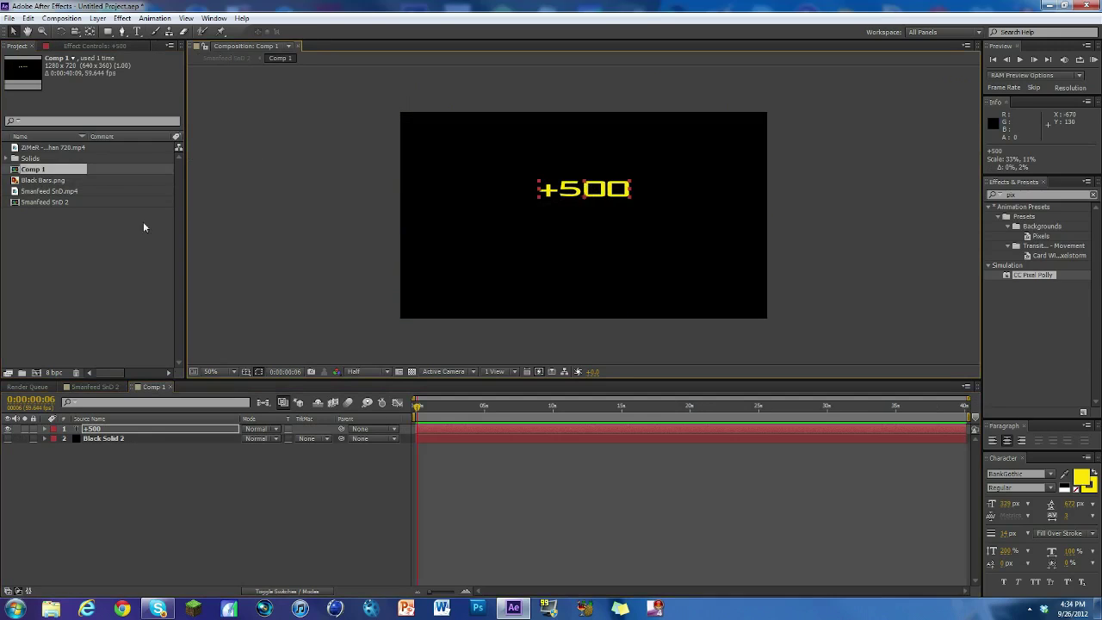
{"action": "left_click", "coordinate": [103, 386]}
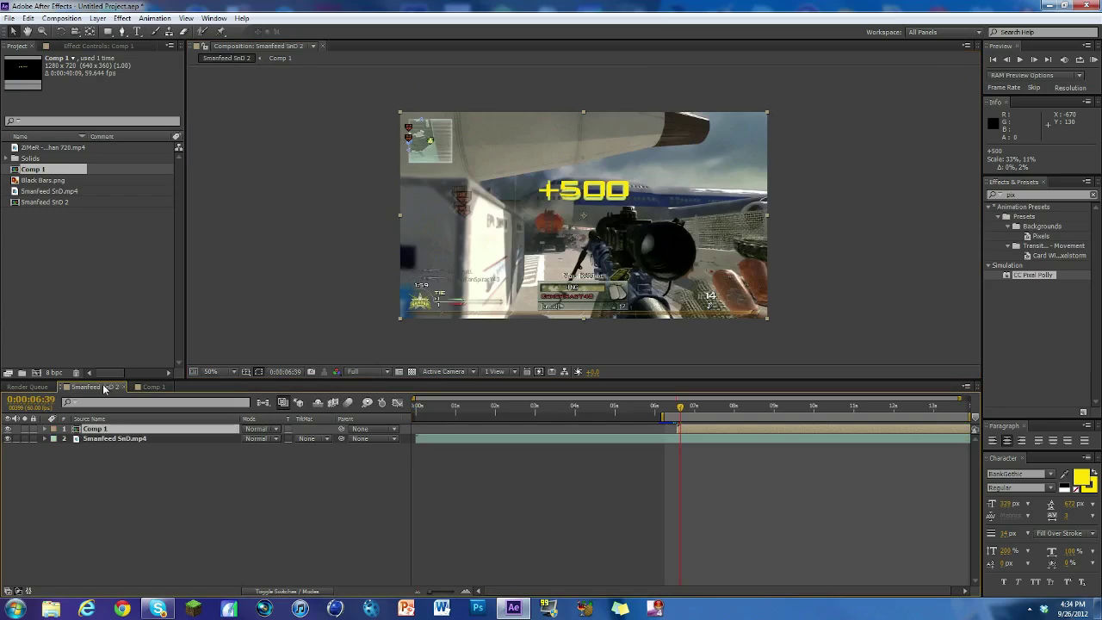
{"action": "left_click", "coordinate": [152, 388]}
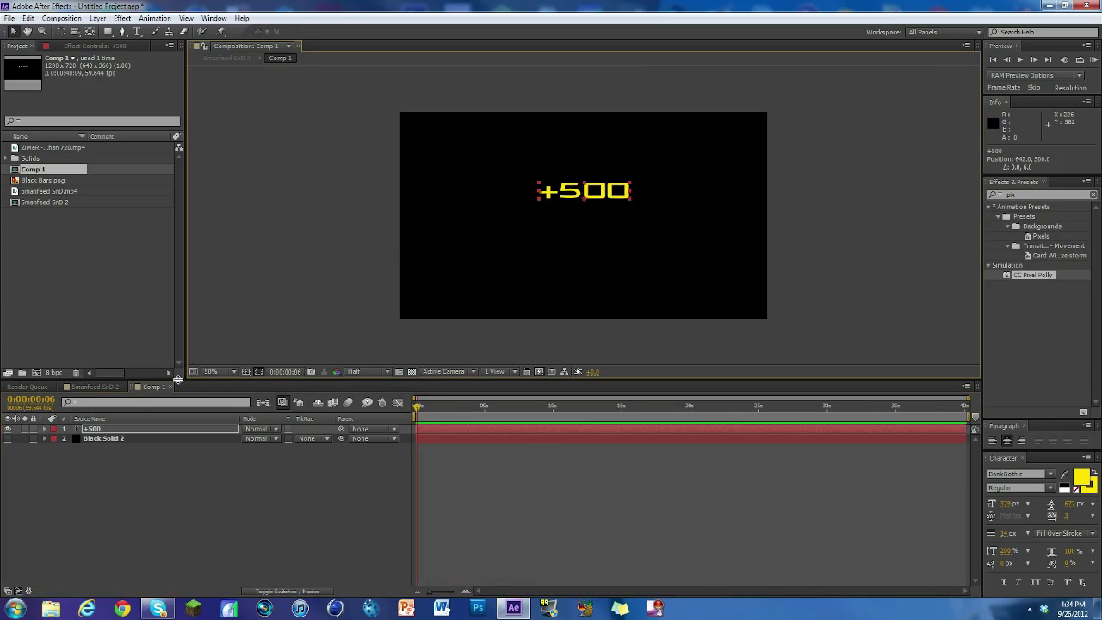
{"action": "left_click", "coordinate": [106, 387]}
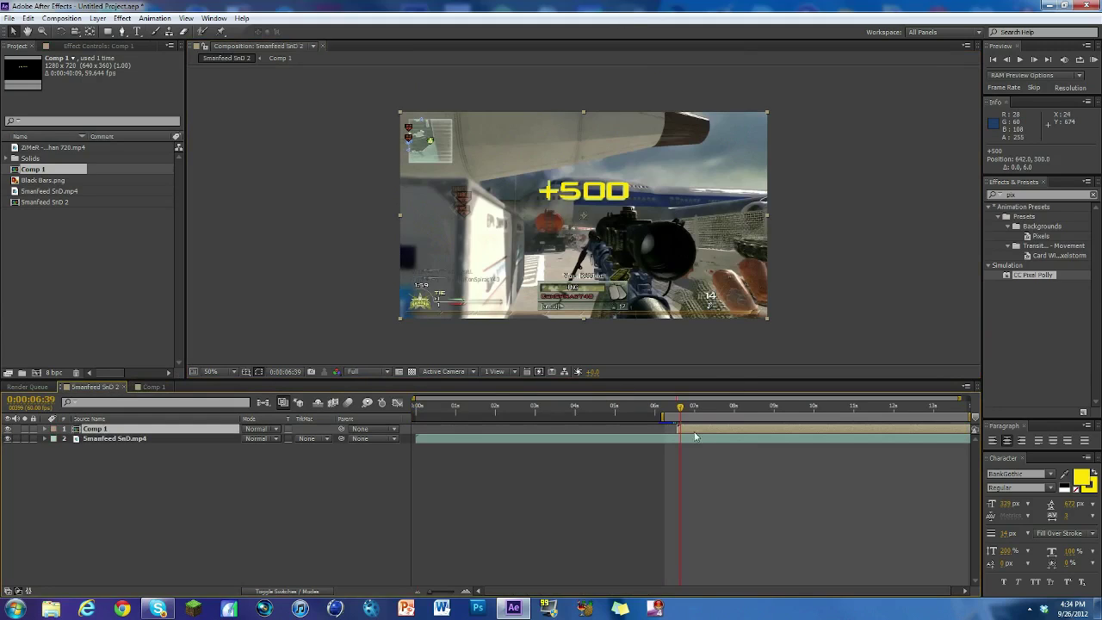
{"action": "left_click_drag", "start_coordinate": [682, 414], "coordinate": [677, 413]}
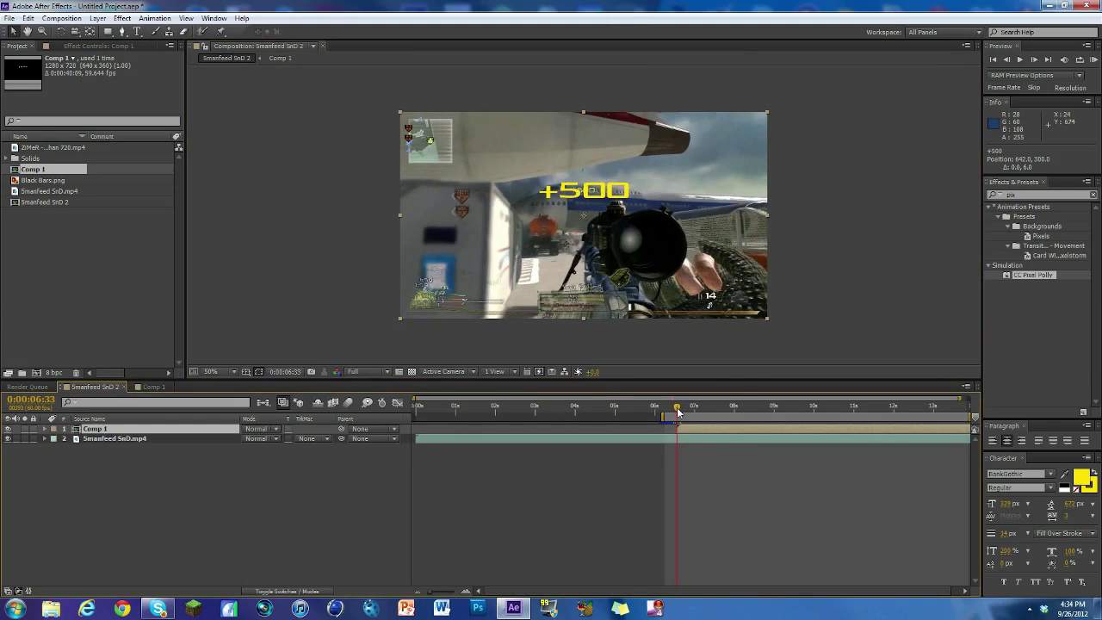
{"action": "left_click", "coordinate": [1041, 56]}
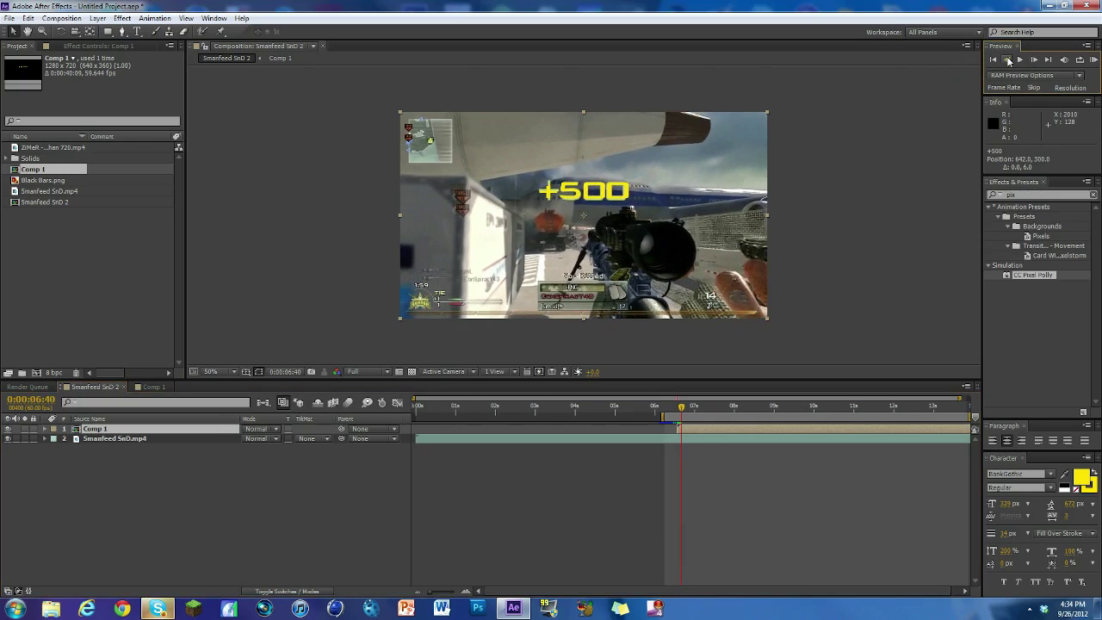
{"action": "left_click", "coordinate": [1006, 60]}
{"action": "left_click", "coordinate": [1036, 59]}
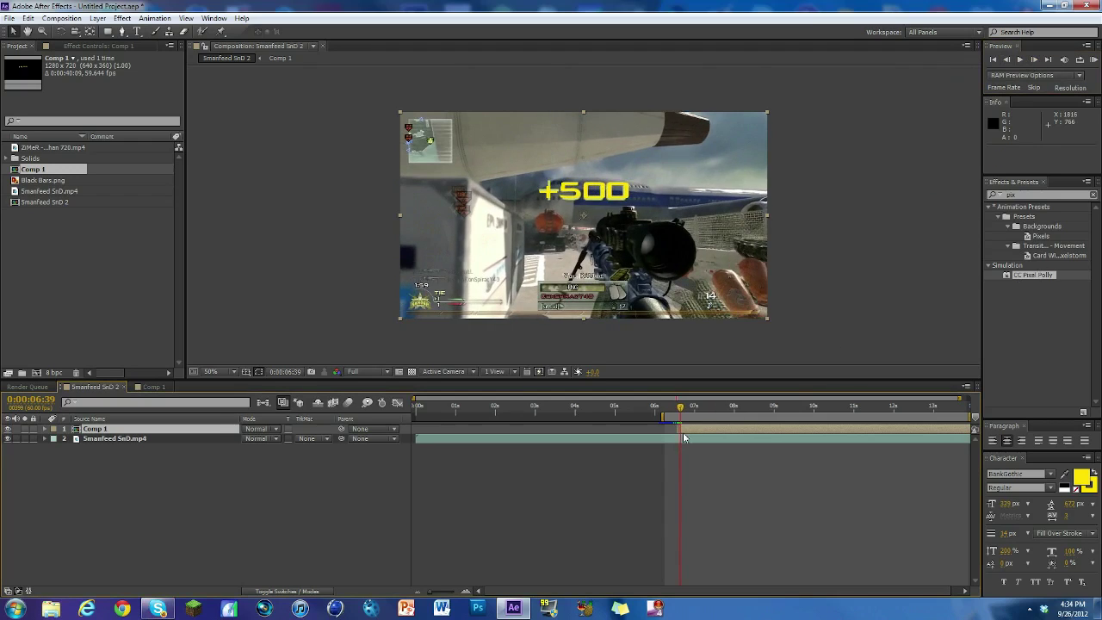
Step: Apply CC Pixel Polly to the Comp 1 +500 layer
{"action": "left_click_drag", "start_coordinate": [1025, 296], "coordinate": [1011, 293]}
{"action": "left_click_drag", "start_coordinate": [697, 433], "coordinate": [698, 429]}
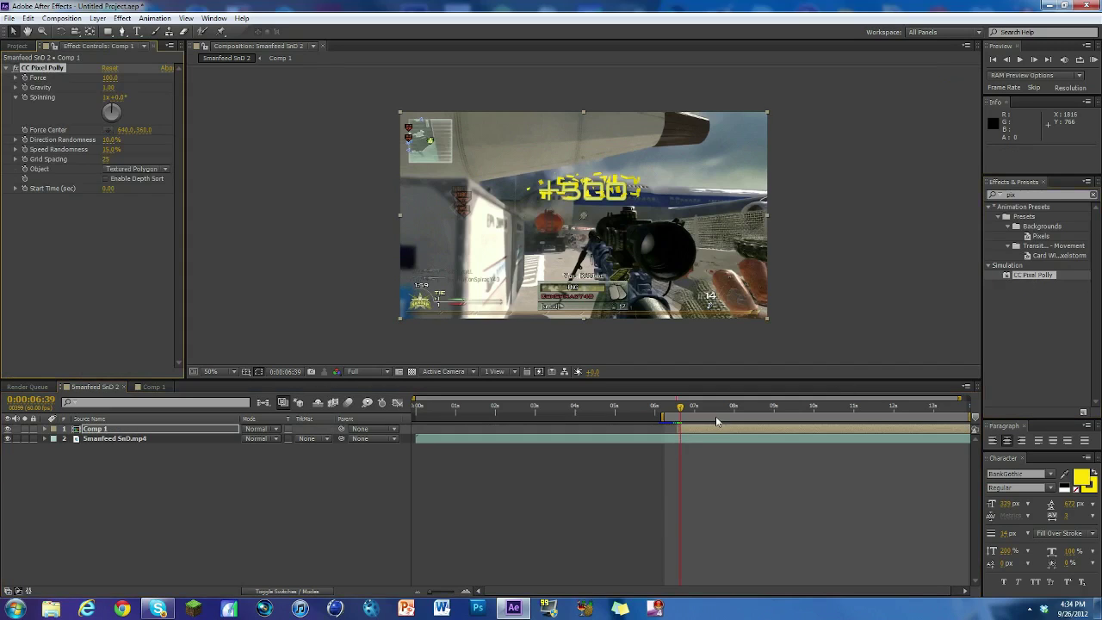
{"action": "left_click", "coordinate": [695, 432]}
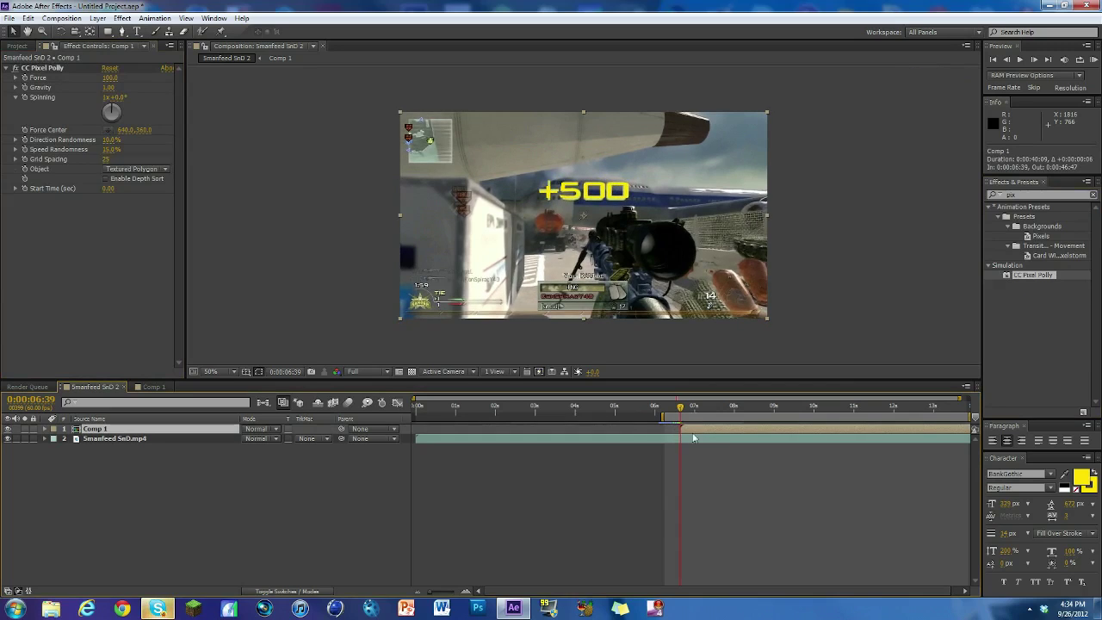
Step: Start the +500 layer at 0:00:06:39 and preview the shatter
{"action": "left_click_drag", "start_coordinate": [680, 428], "coordinate": [870, 428]}
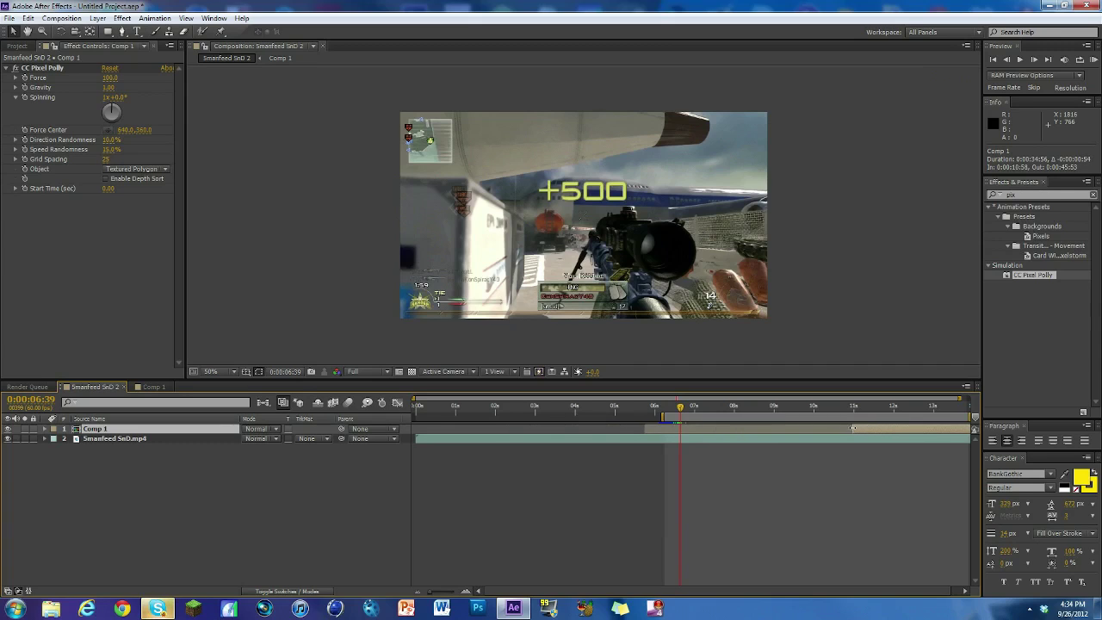
{"action": "left_click_drag", "start_coordinate": [853, 428], "coordinate": [672, 428]}
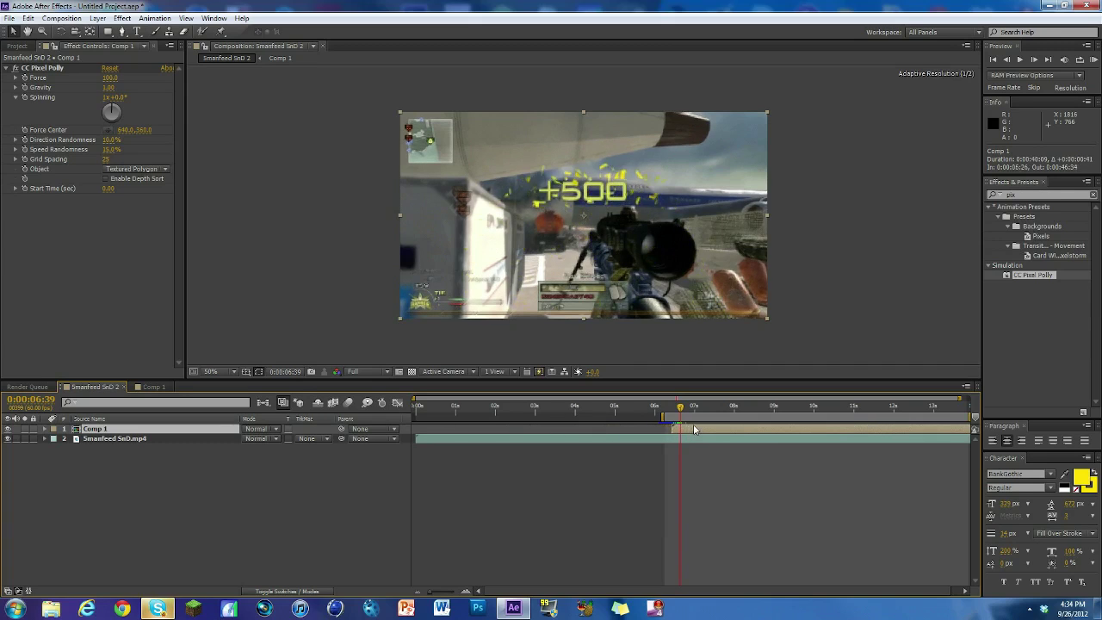
{"action": "key", "text": "bracketleft"}
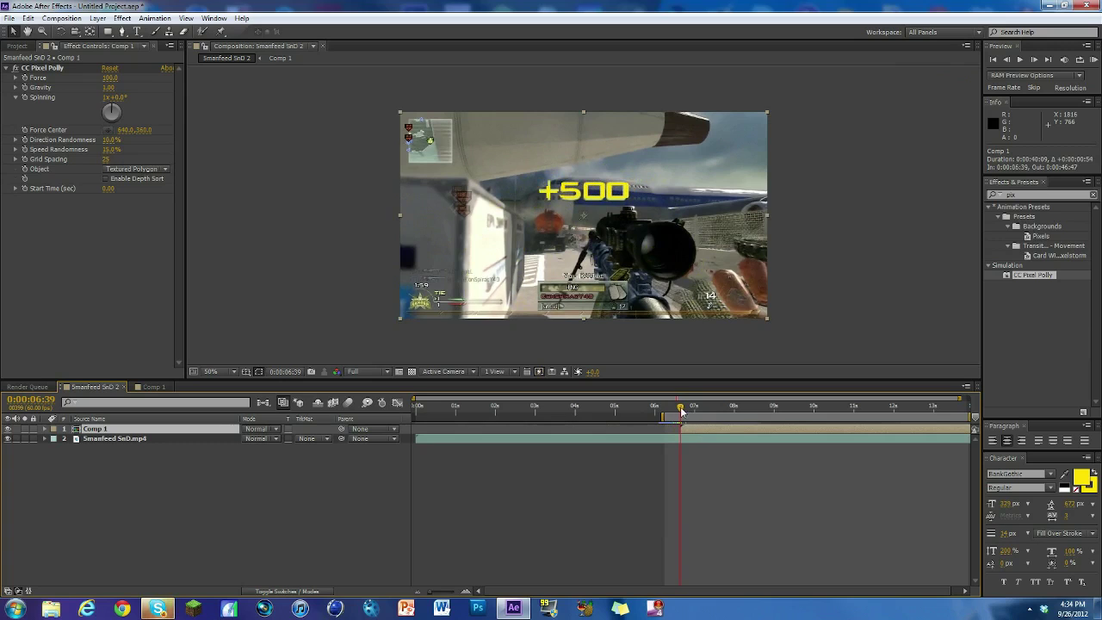
{"action": "key", "text": "space"}
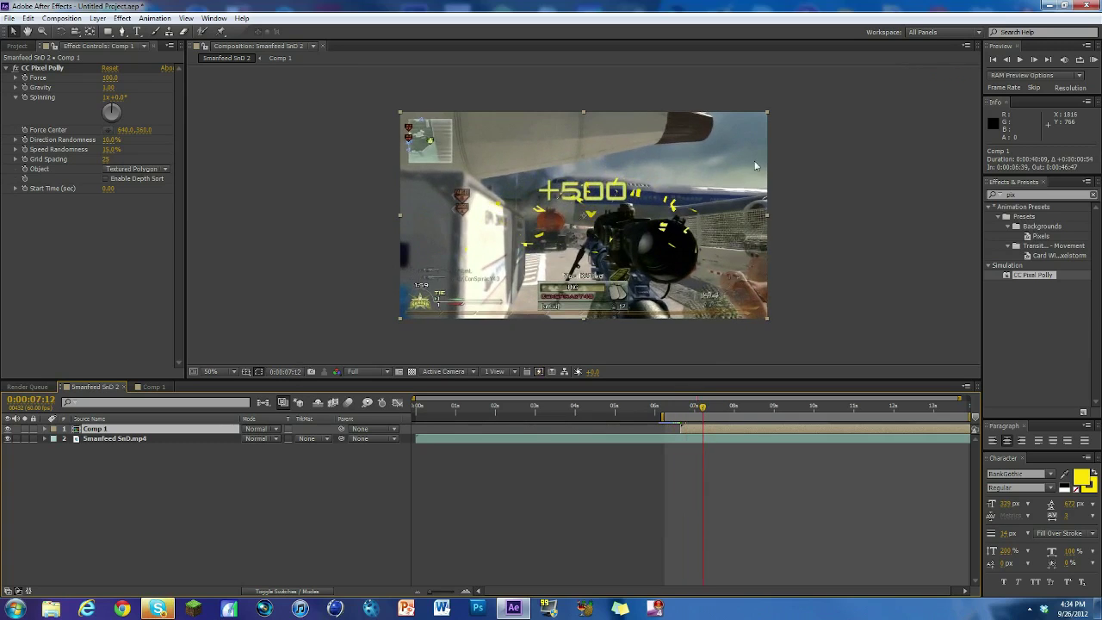
Step: Set Pixel Polly Speed Randomness to 100%, Direction Randomness to 29%, and lower Grid Spacing
{"action": "left_click_drag", "start_coordinate": [703, 406], "coordinate": [691, 409]}
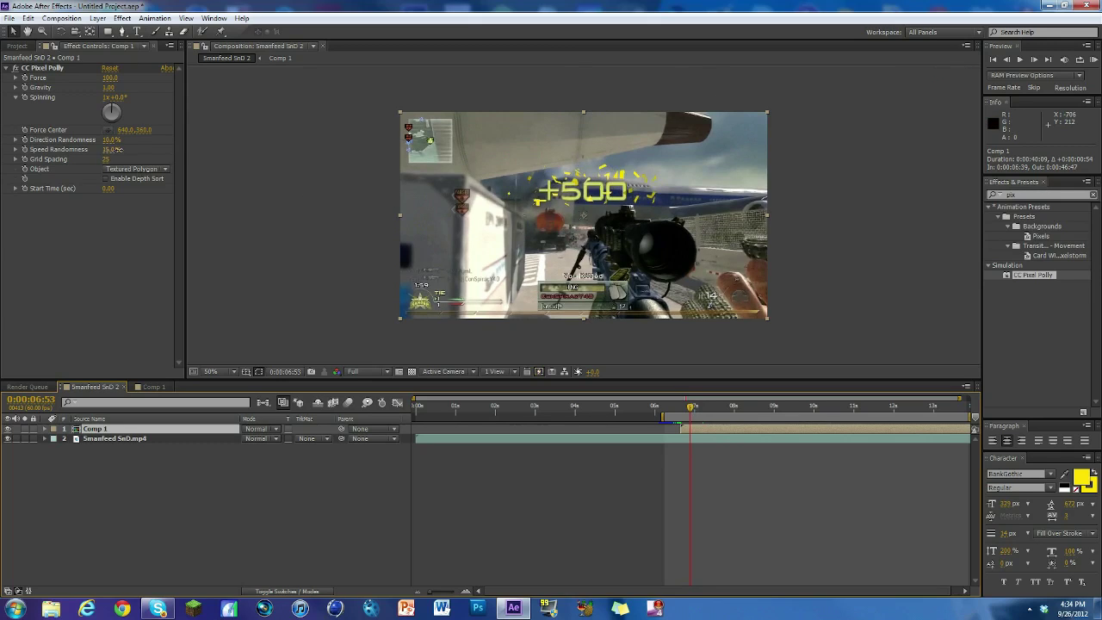
{"action": "left_click_drag", "start_coordinate": [118, 149], "coordinate": [189, 147]}
{"action": "mouse_move", "coordinate": [692, 406]}
{"action": "left_mouse_down"}
{"action": "mouse_move", "coordinate": [709, 415]}
{"action": "mouse_move", "coordinate": [694, 416]}
{"action": "left_mouse_up"}
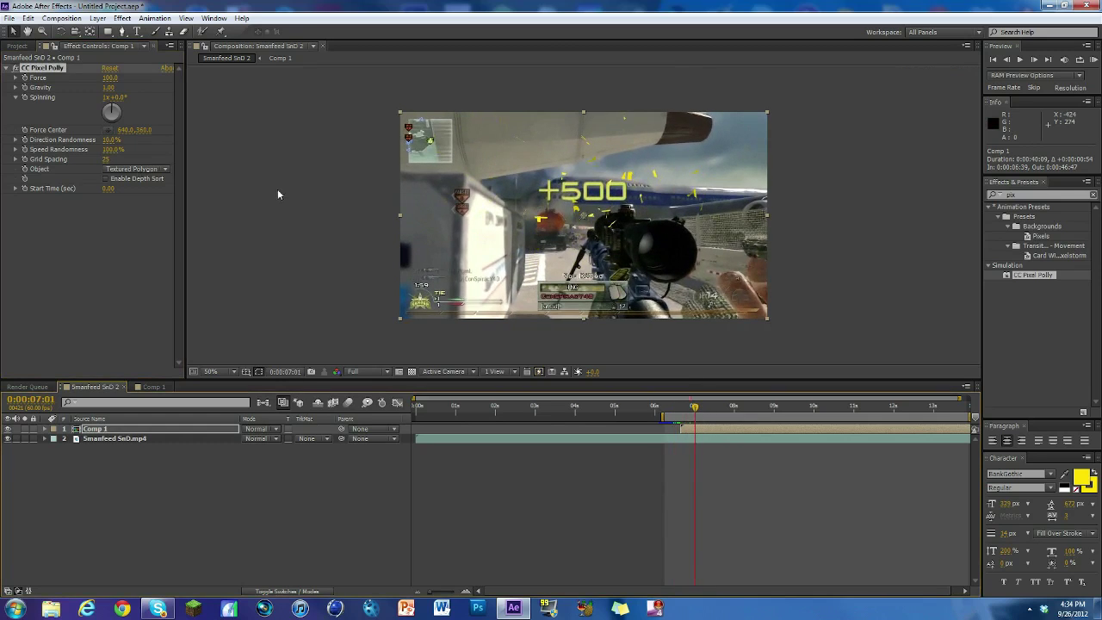
{"action": "left_click_drag", "start_coordinate": [110, 143], "coordinate": [109, 143]}
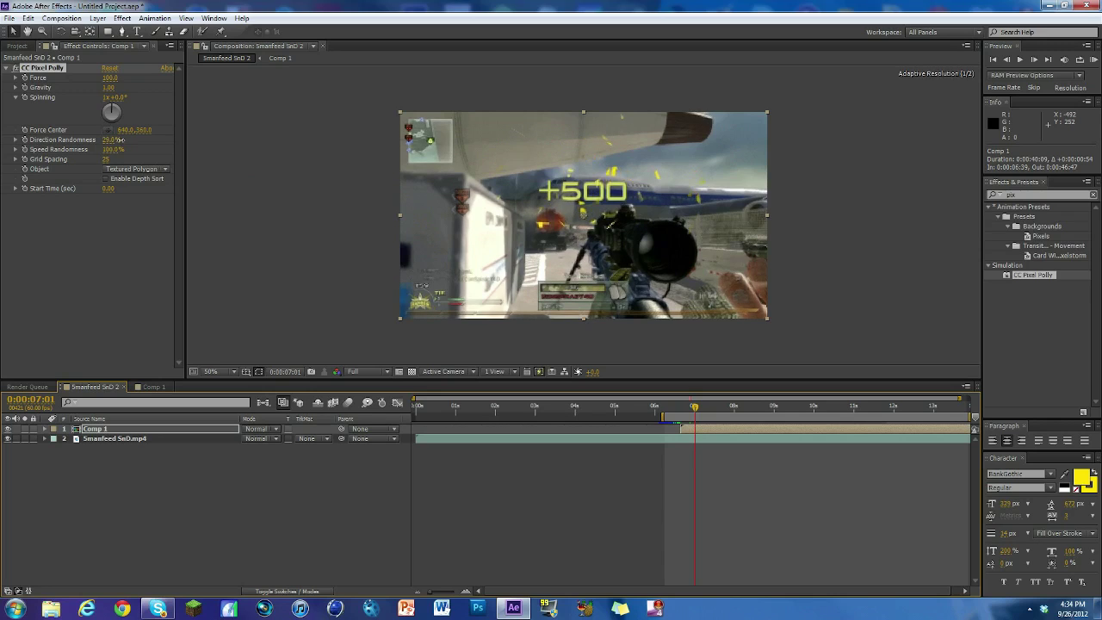
{"action": "left_click_drag", "start_coordinate": [683, 414], "coordinate": [693, 412]}
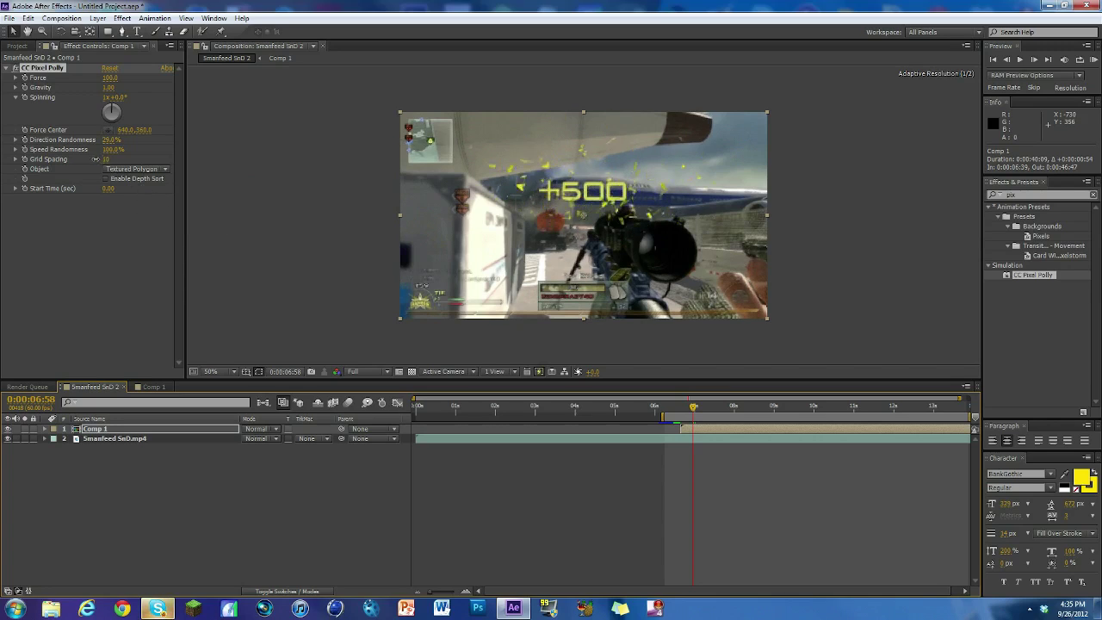
{"action": "mouse_move", "coordinate": [103, 159]}
{"action": "left_mouse_down"}
{"action": "mouse_move", "coordinate": [86, 159]}
{"action": "mouse_move", "coordinate": [97, 160]}
{"action": "left_mouse_up"}
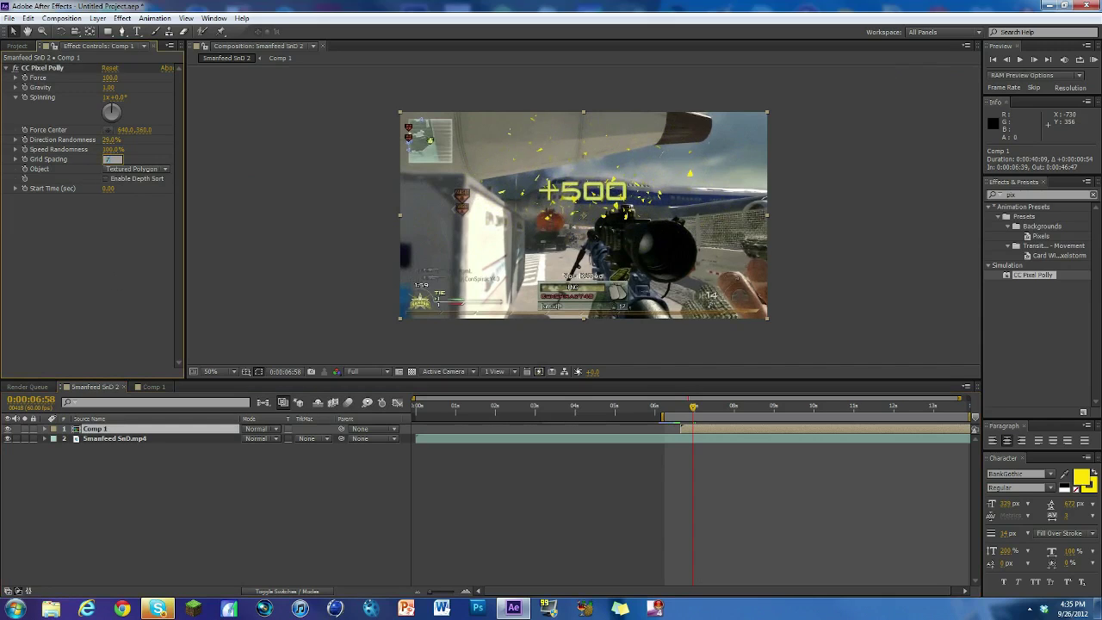
Step: Commit Grid Spacing 7 and review the finer shatter at 0:00:07:07
{"action": "key", "text": "Return"}
{"action": "left_click_drag", "start_coordinate": [686, 408], "coordinate": [696, 408]}
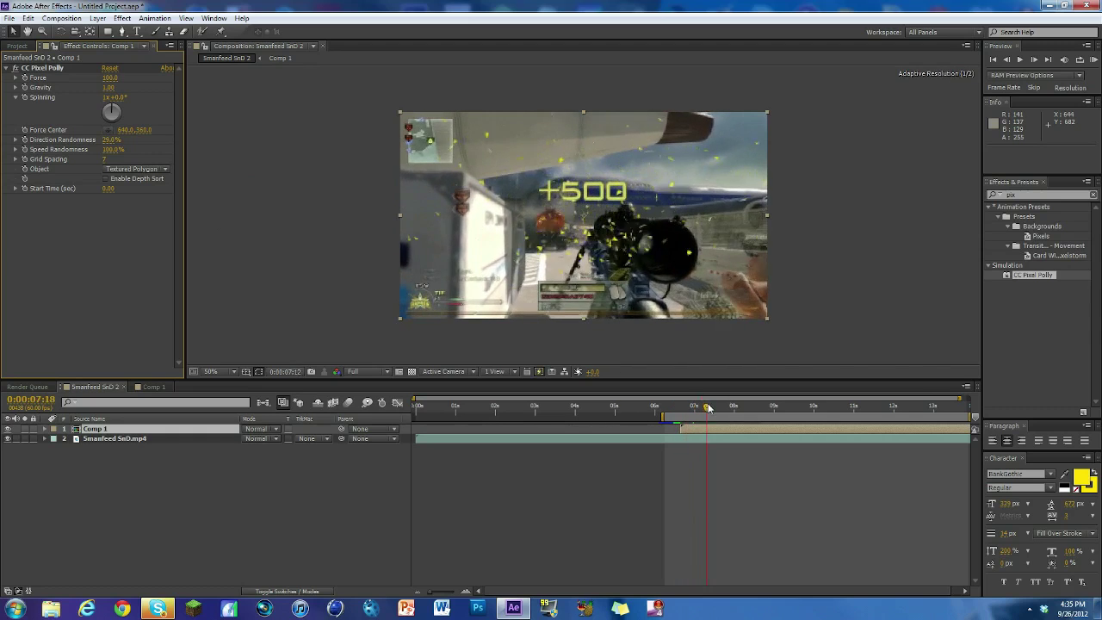
{"action": "left_click_drag", "start_coordinate": [696, 408], "coordinate": [690, 408]}
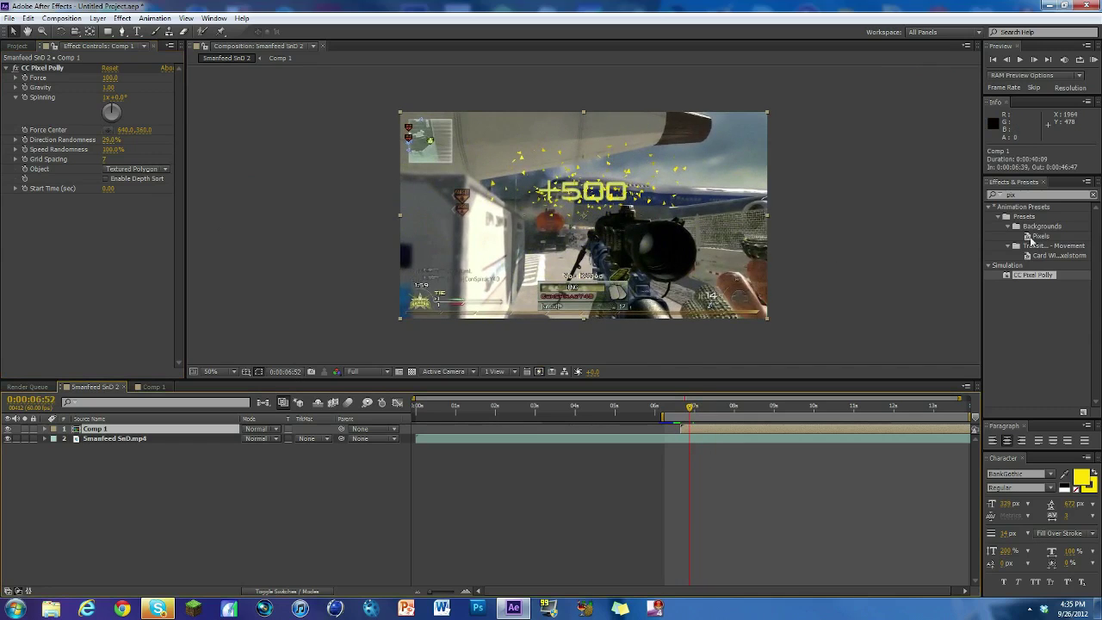
{"action": "left_click", "coordinate": [1016, 195]}
{"action": "type", "text": "star"}
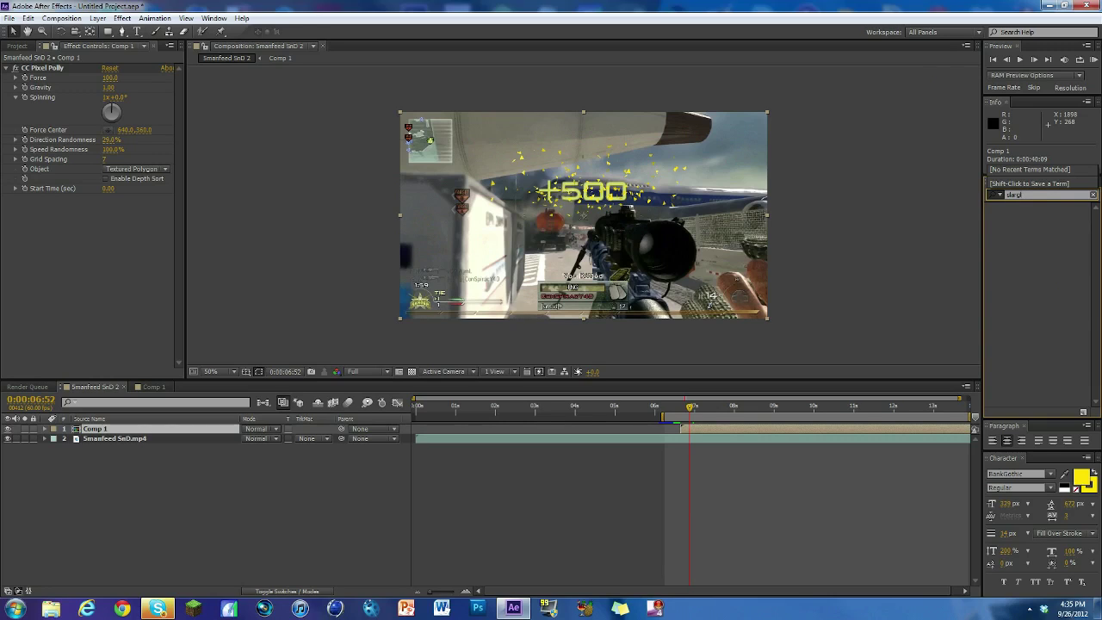
{"action": "key", "text": "BackSpace"}
{"action": "key", "text": "BackSpace"}
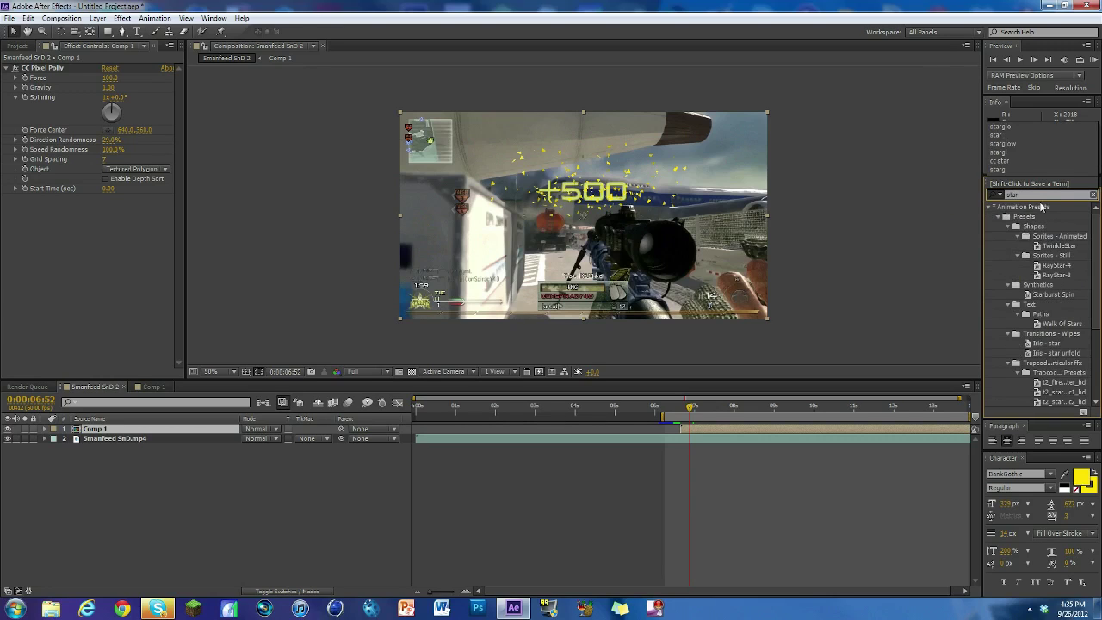
{"action": "type", "text": "glo"}
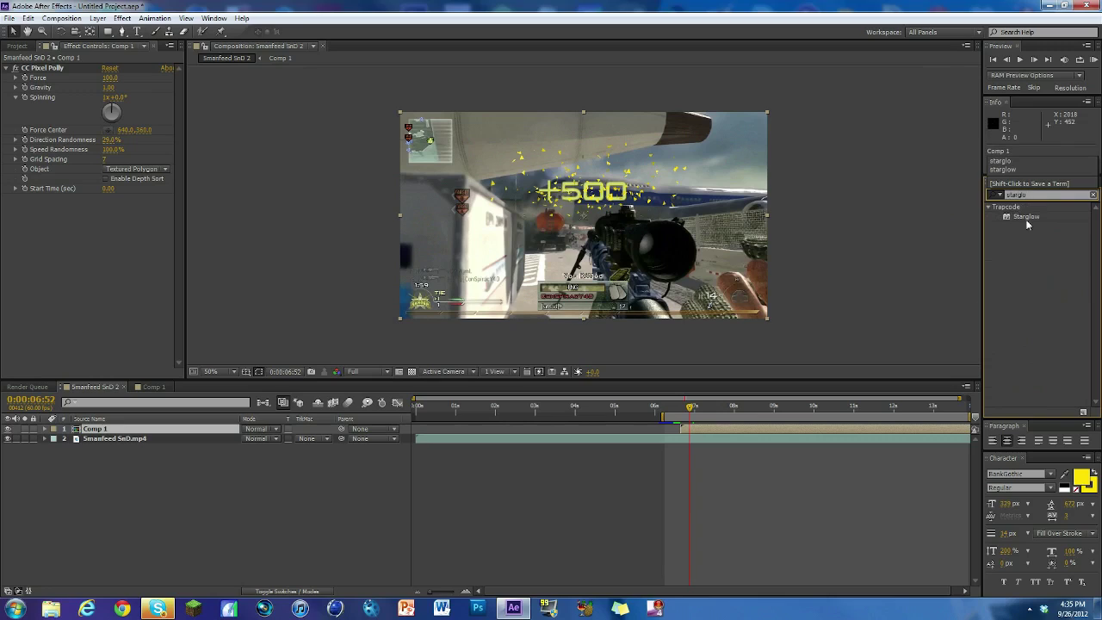
{"action": "left_click_drag", "start_coordinate": [1020, 222], "coordinate": [786, 428]}
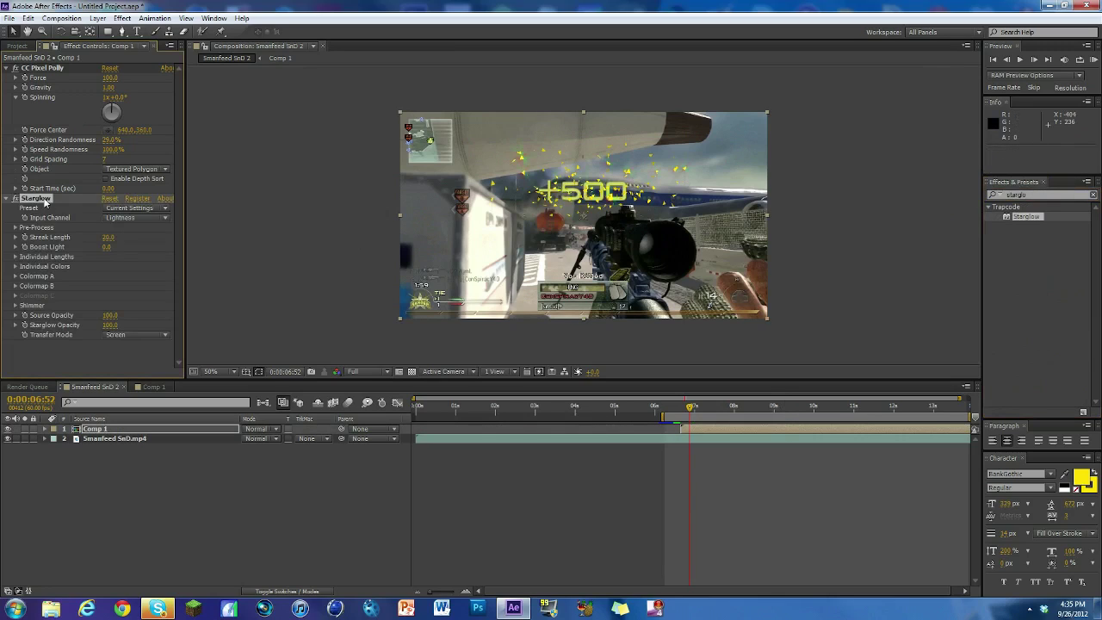
{"action": "key", "text": "Delete"}
{"action": "key", "text": "ctrl+5"}
Step: Apply Stylize > Glow to the Comp 1 layer and review it at 0:00:06:46
{"action": "type", "text": "glow"}
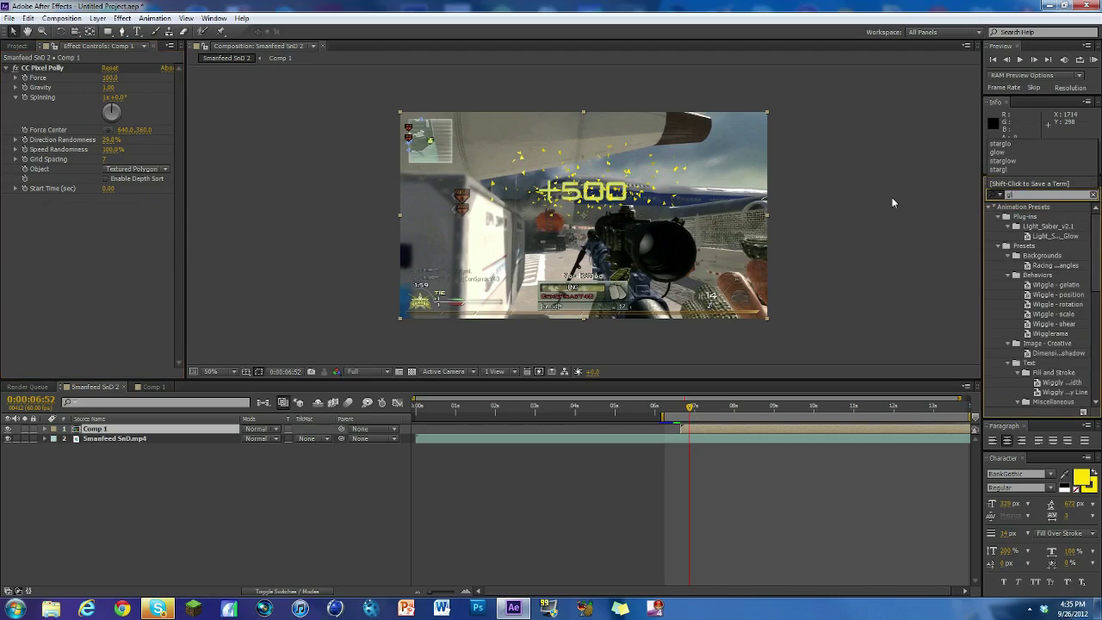
{"action": "left_click", "coordinate": [1019, 393]}
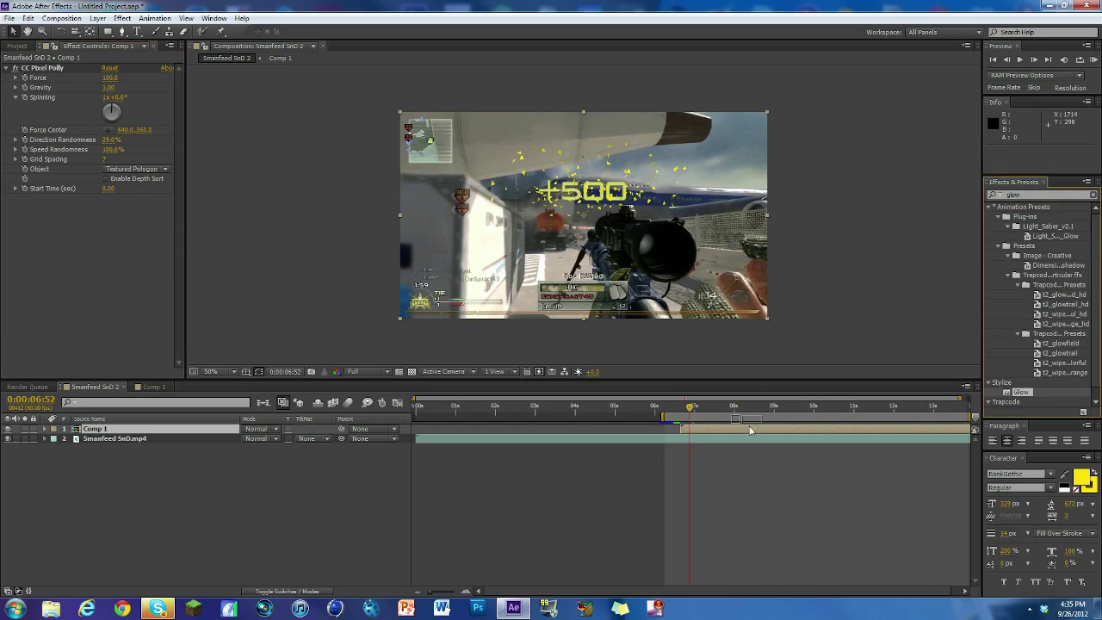
{"action": "left_click_drag", "start_coordinate": [750, 425], "coordinate": [749, 429]}
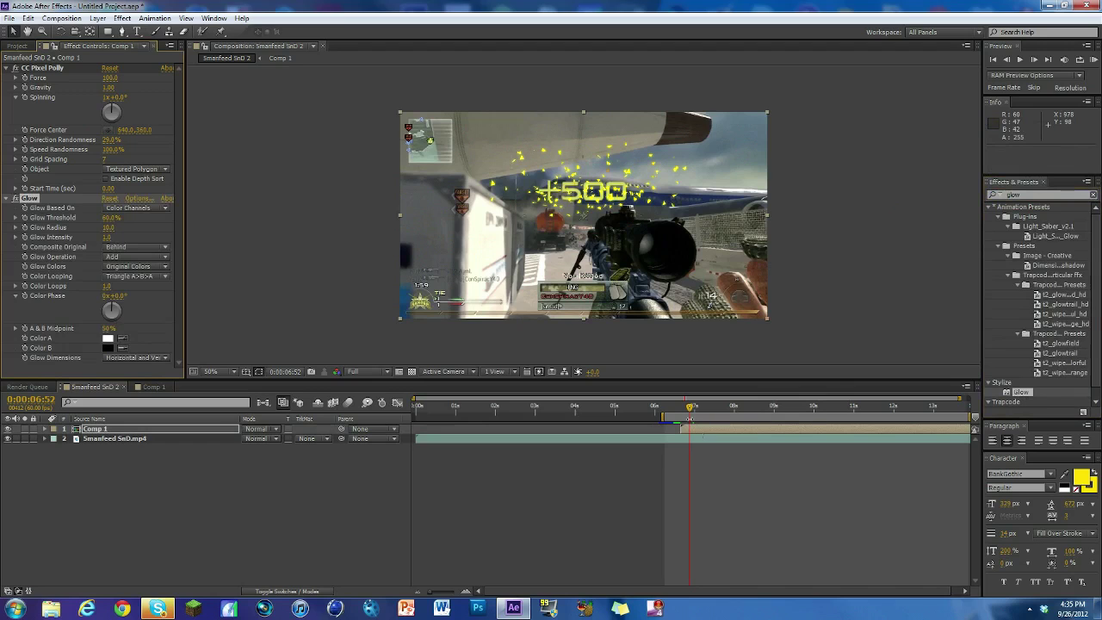
{"action": "left_click_drag", "start_coordinate": [685, 410], "coordinate": [714, 411]}
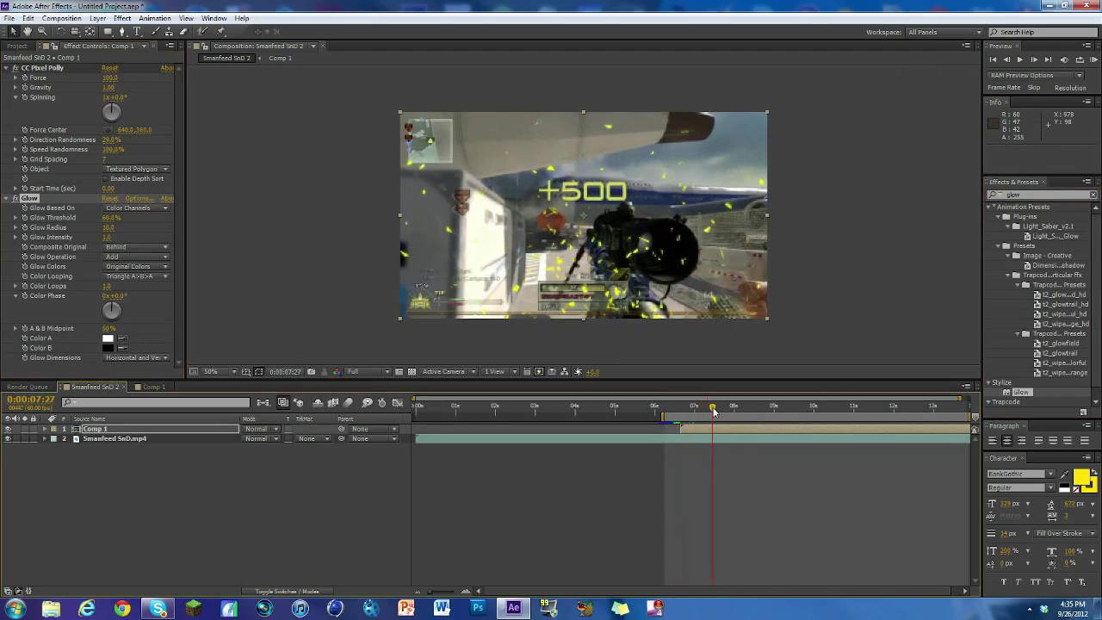
{"action": "mouse_move", "coordinate": [713, 412]}
{"action": "left_mouse_down"}
{"action": "mouse_move", "coordinate": [687, 408]}
{"action": "mouse_move", "coordinate": [735, 404]}
{"action": "mouse_move", "coordinate": [677, 410]}
{"action": "mouse_move", "coordinate": [698, 411]}
{"action": "left_mouse_up"}
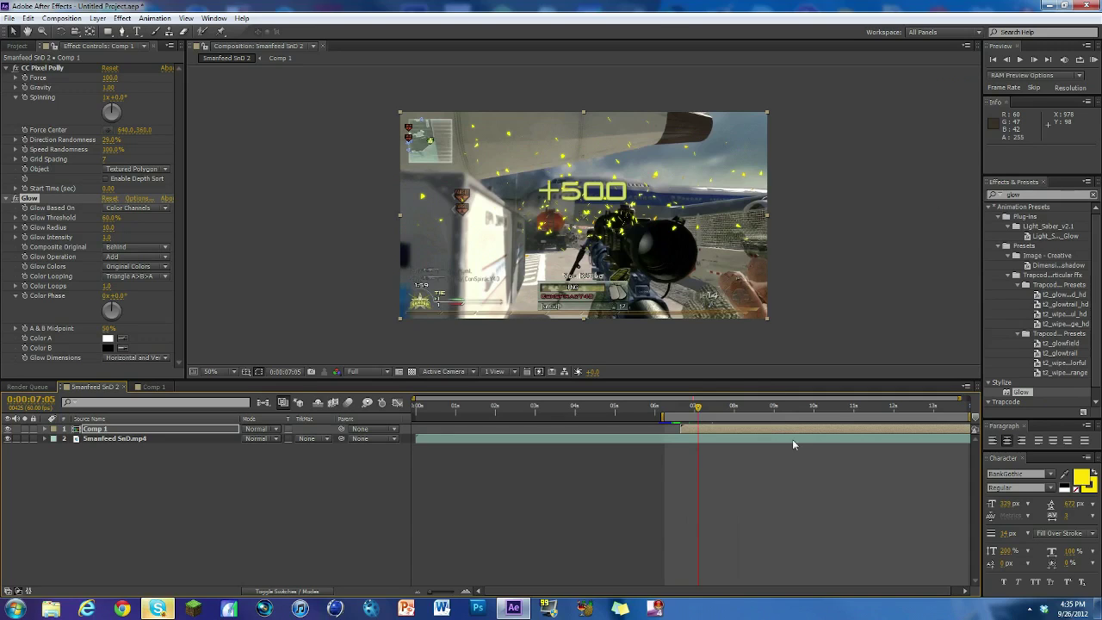
{"action": "mouse_move", "coordinate": [713, 417]}
{"action": "left_mouse_down"}
{"action": "mouse_move", "coordinate": [604, 382]}
{"action": "mouse_move", "coordinate": [703, 385]}
{"action": "left_mouse_up"}
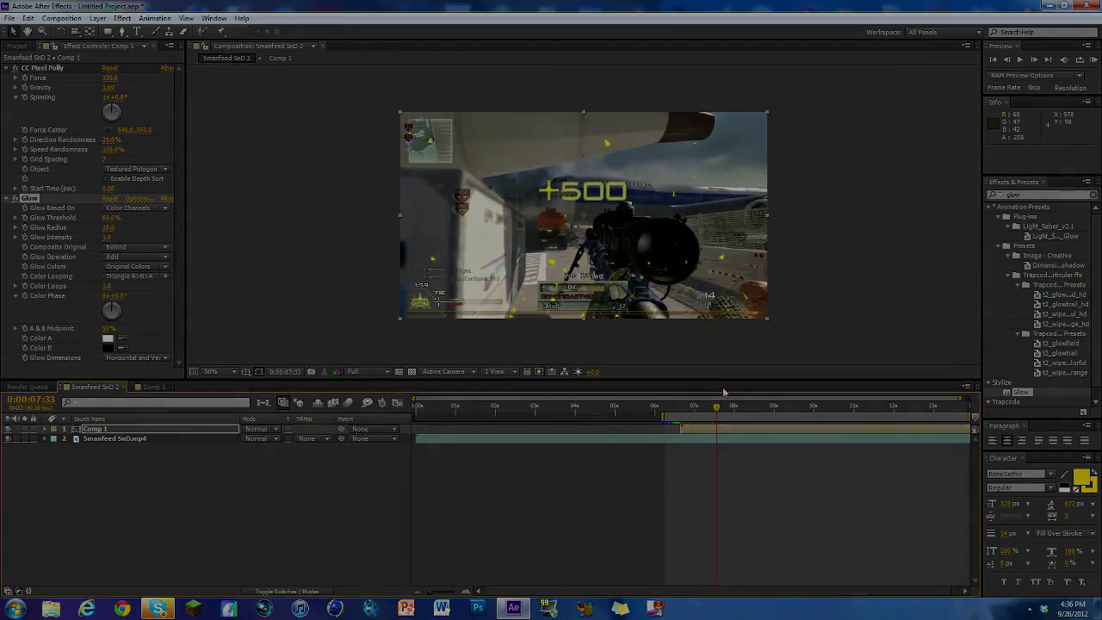